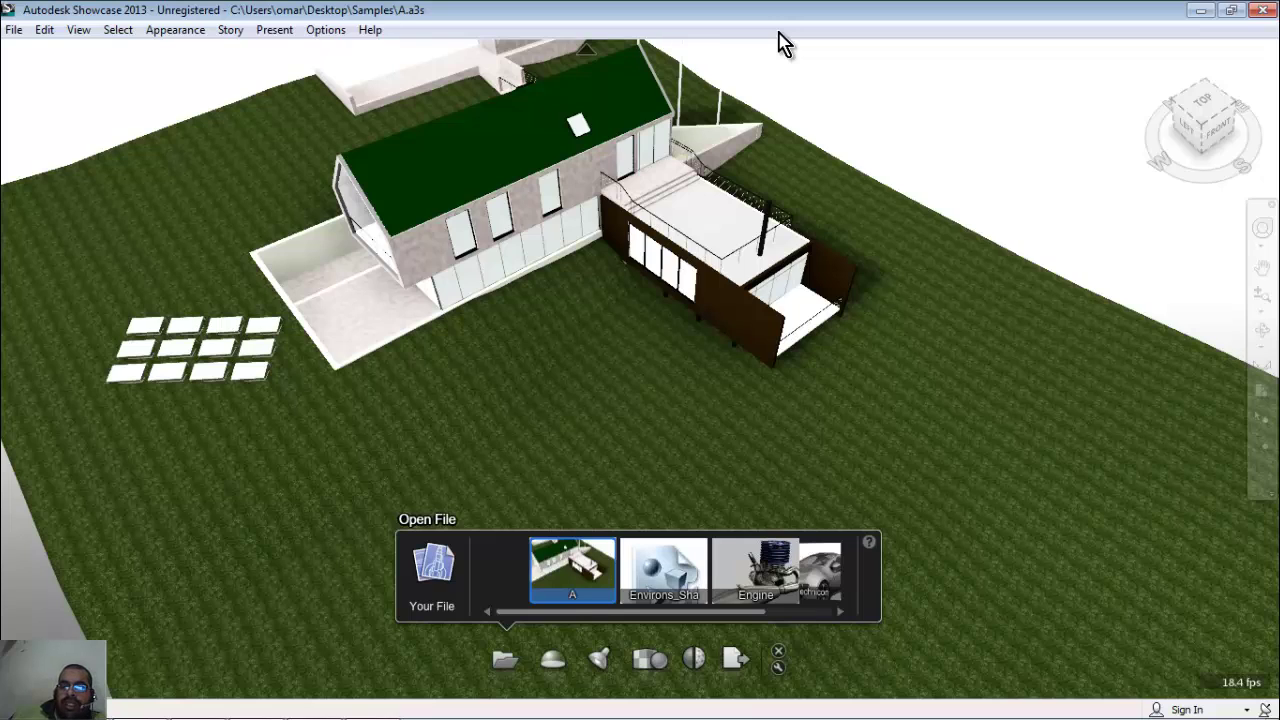
- Open the Story > Alternatives panel and create an empty Visibility Lineup1
{"action": "left_click", "coordinate": [238, 30]}
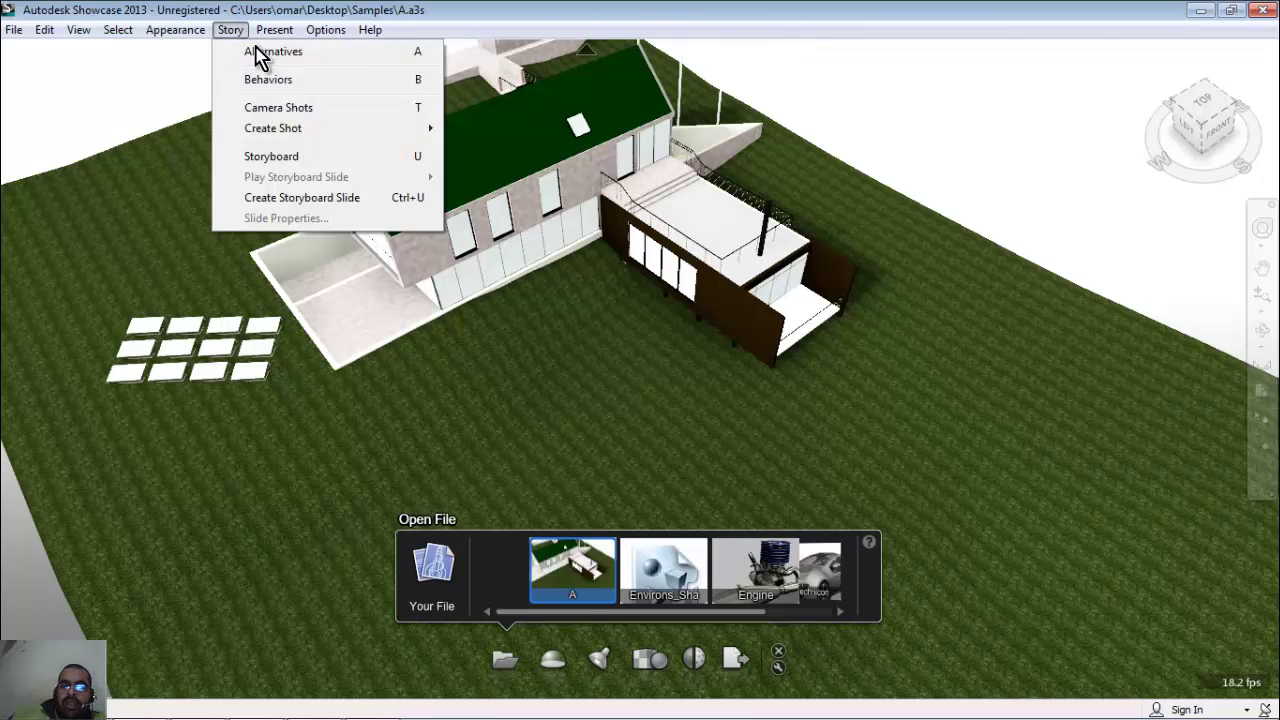
{"action": "left_click", "coordinate": [266, 55]}
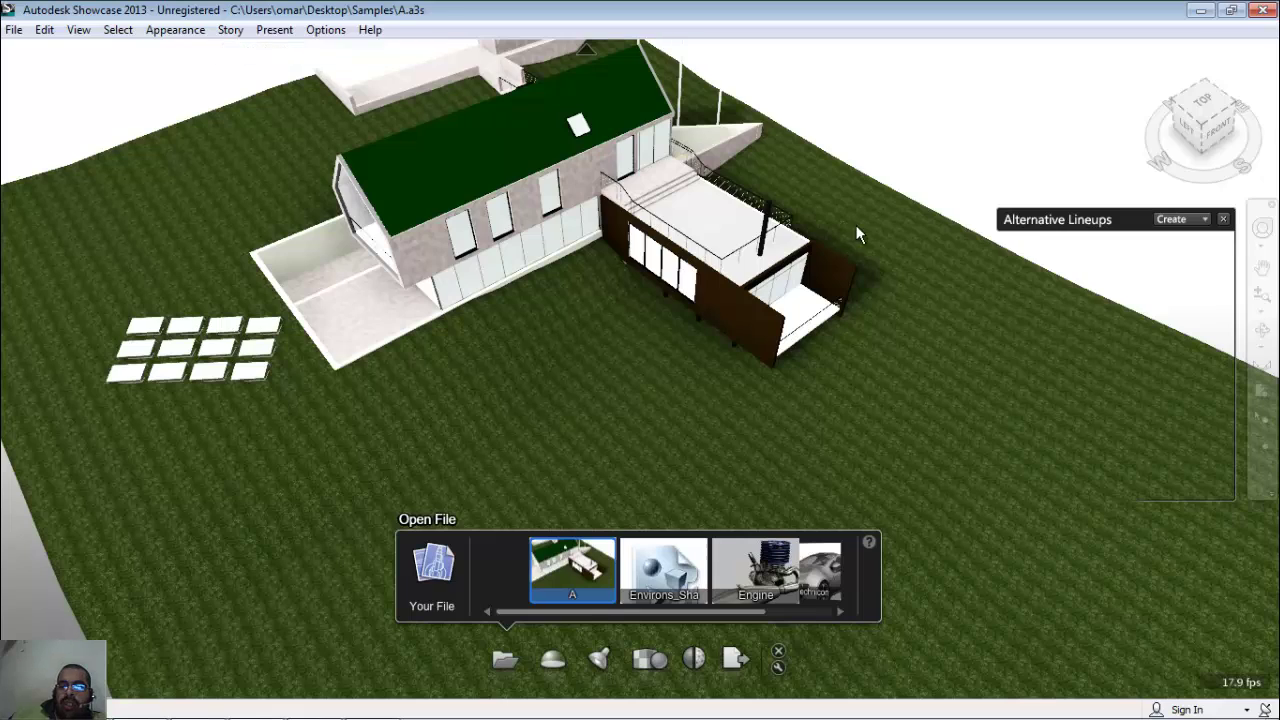
{"action": "left_click", "coordinate": [1206, 220]}
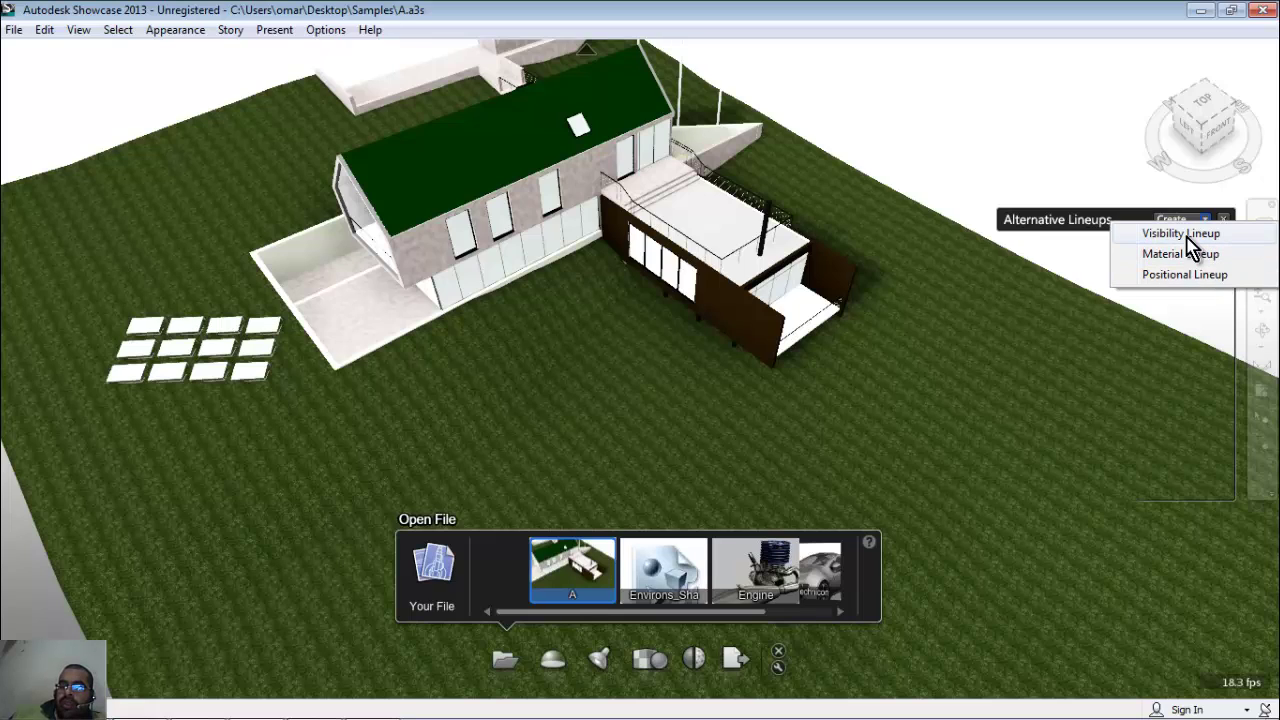
{"action": "left_click", "coordinate": [1182, 236]}
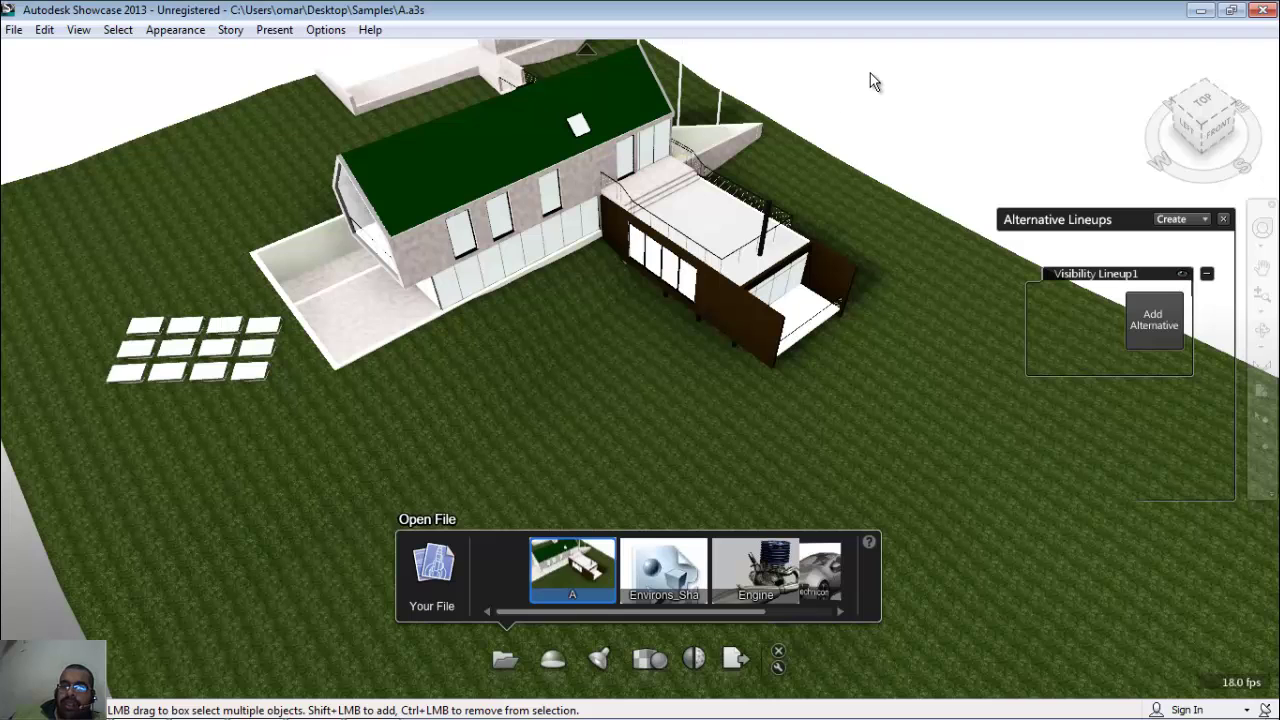
- Zoom out, box-select every site object and save it as Alternate1
{"action": "scroll", "coordinate": [751, 156], "scroll_direction": "down", "scroll_amount": 5}
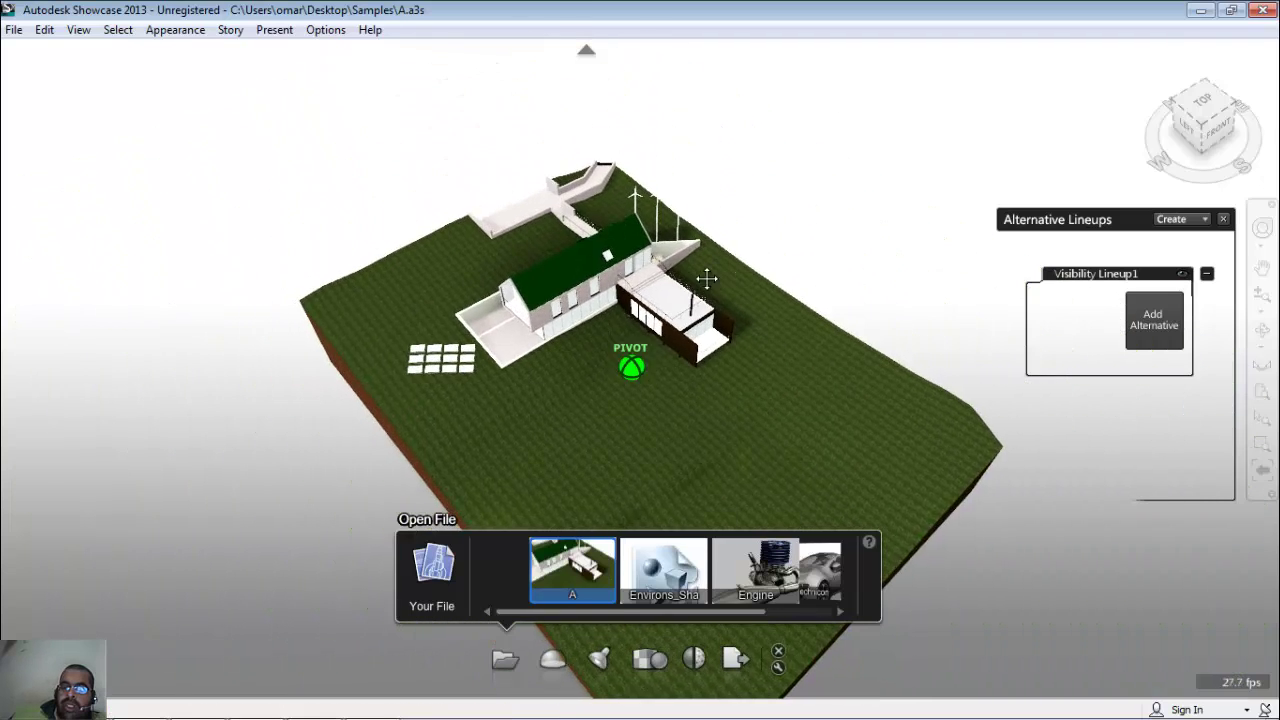
{"action": "middle_click_drag", "start_coordinate": [700, 277], "coordinate": [755, 201]}
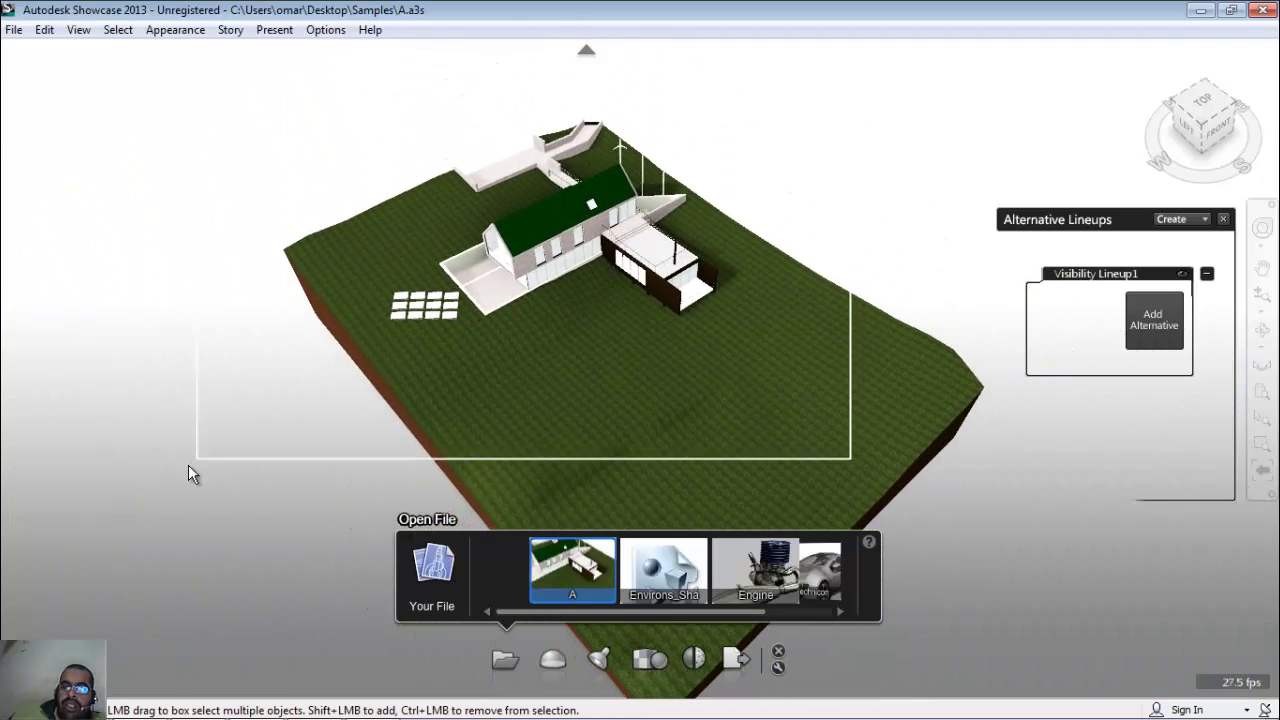
{"action": "left_click_drag", "start_coordinate": [852, 118], "coordinate": [158, 490]}
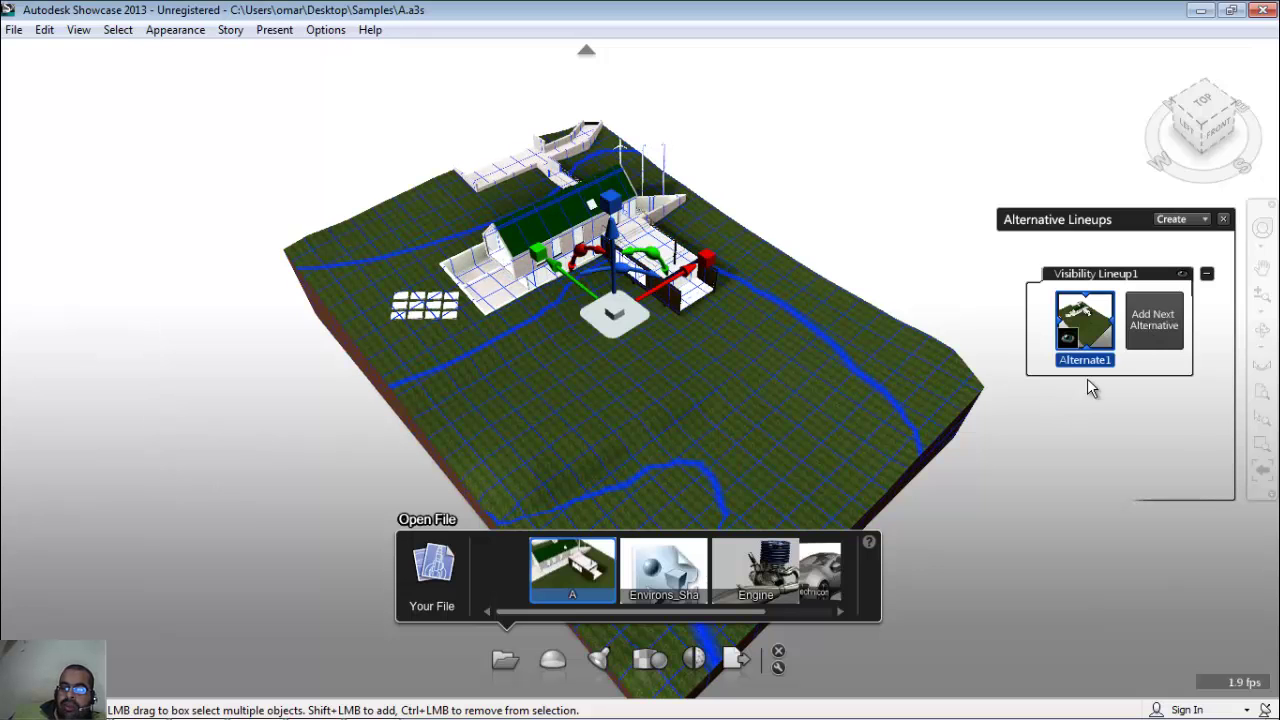
{"action": "left_click", "coordinate": [503, 146]}
- Reselect the site objects, leaving out the terrain and the top walkway
{"action": "left_click_drag", "start_coordinate": [247, 101], "coordinate": [744, 391]}
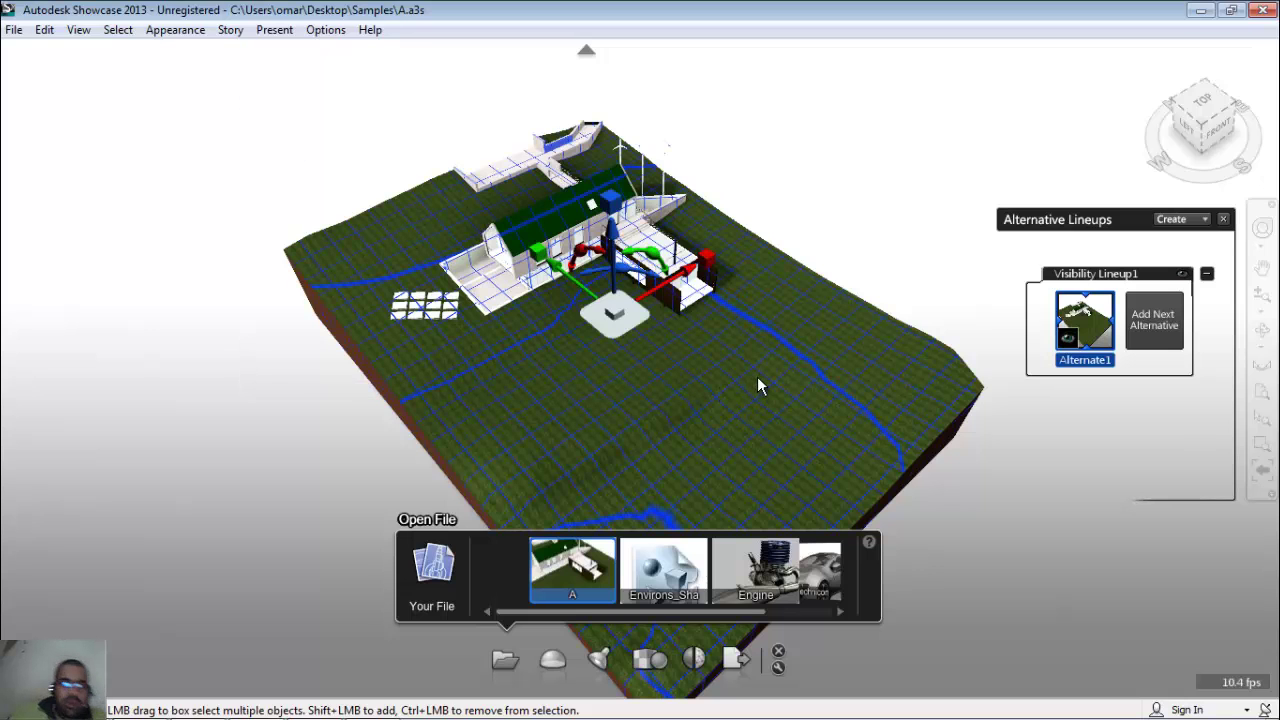
{"action": "left_click", "coordinate": [878, 408], "text": "ctrl"}
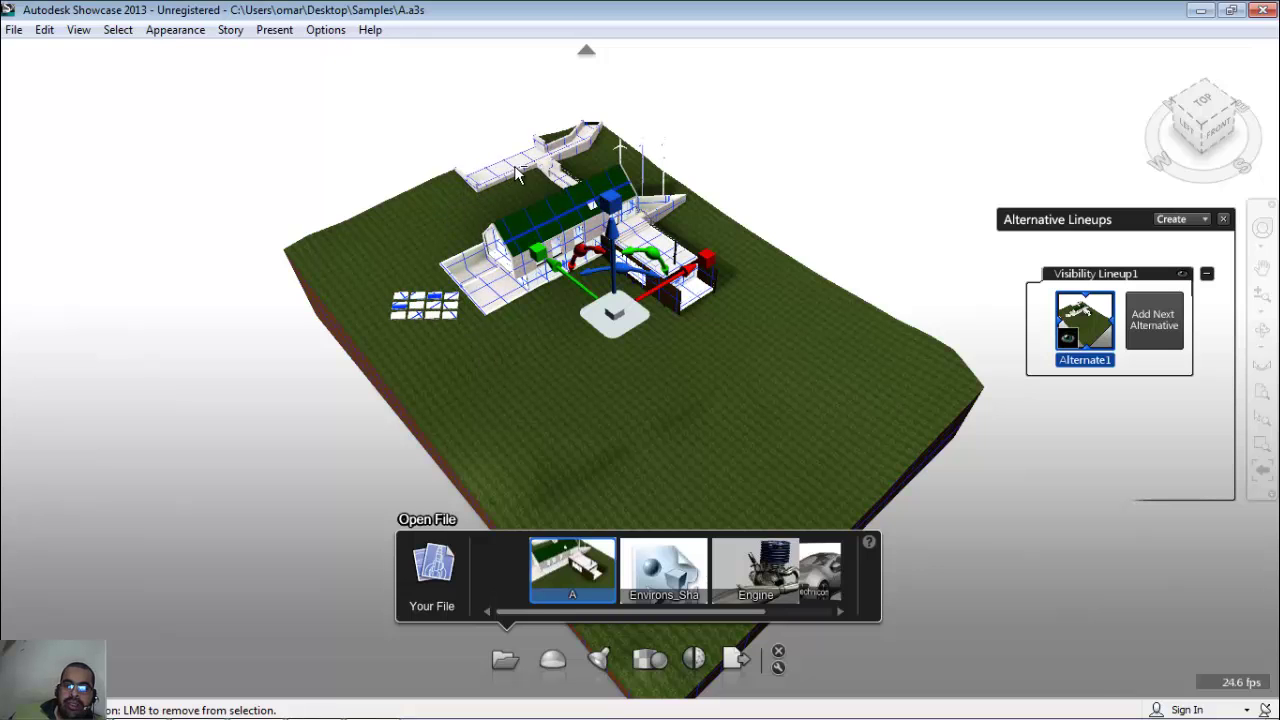
{"action": "left_click", "coordinate": [572, 160], "text": "ctrl"}
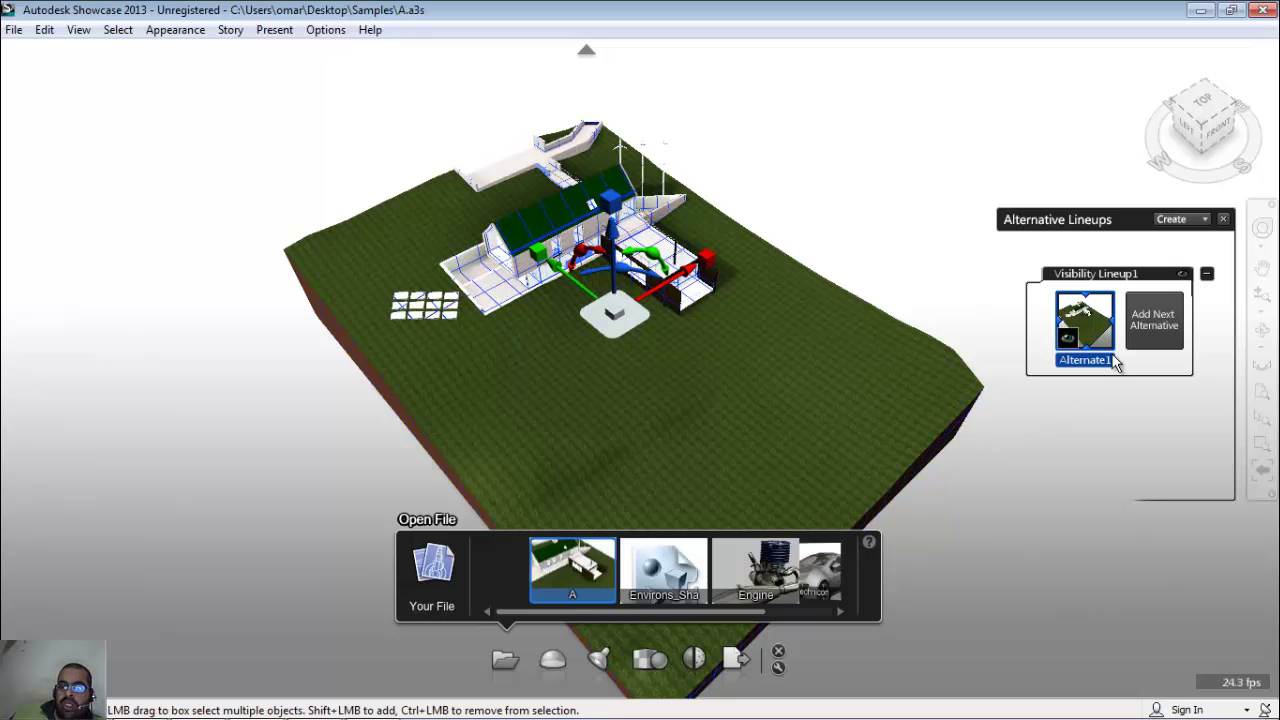
- Add Alternate2 without the grass terrain and compare it with Alternate1
{"action": "left_click", "coordinate": [1151, 322]}
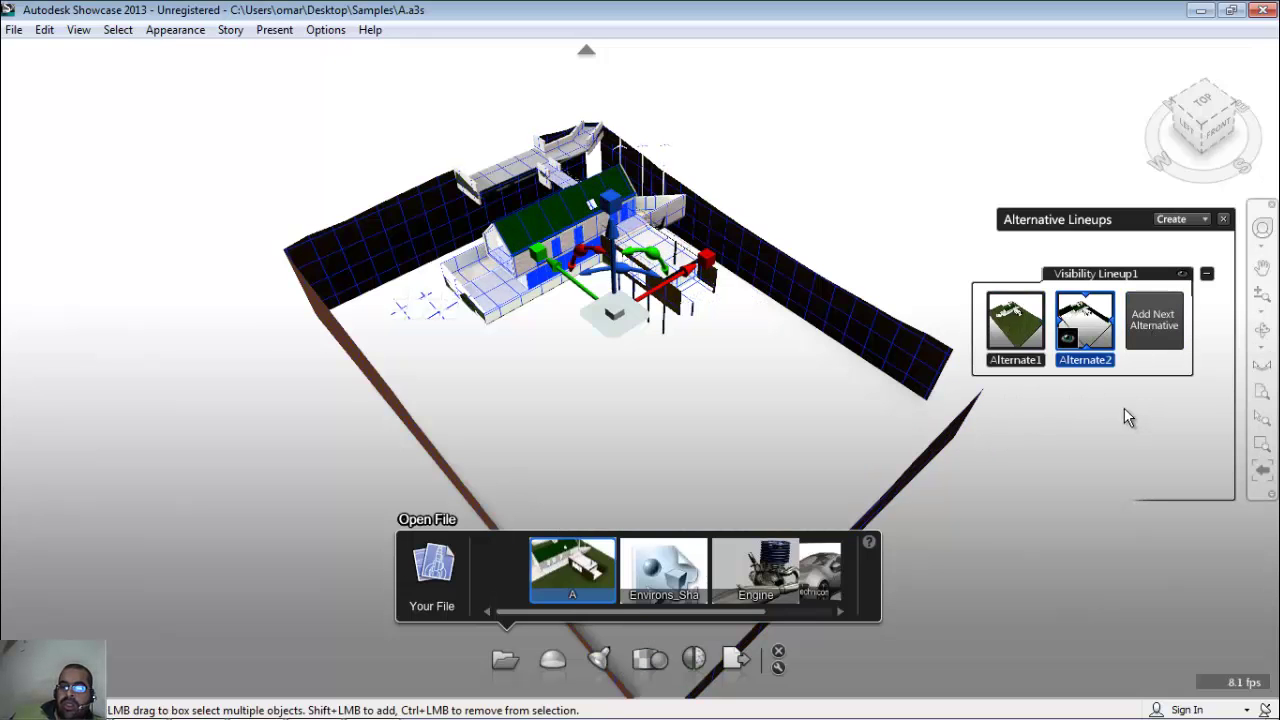
{"action": "left_click", "coordinate": [1020, 335]}
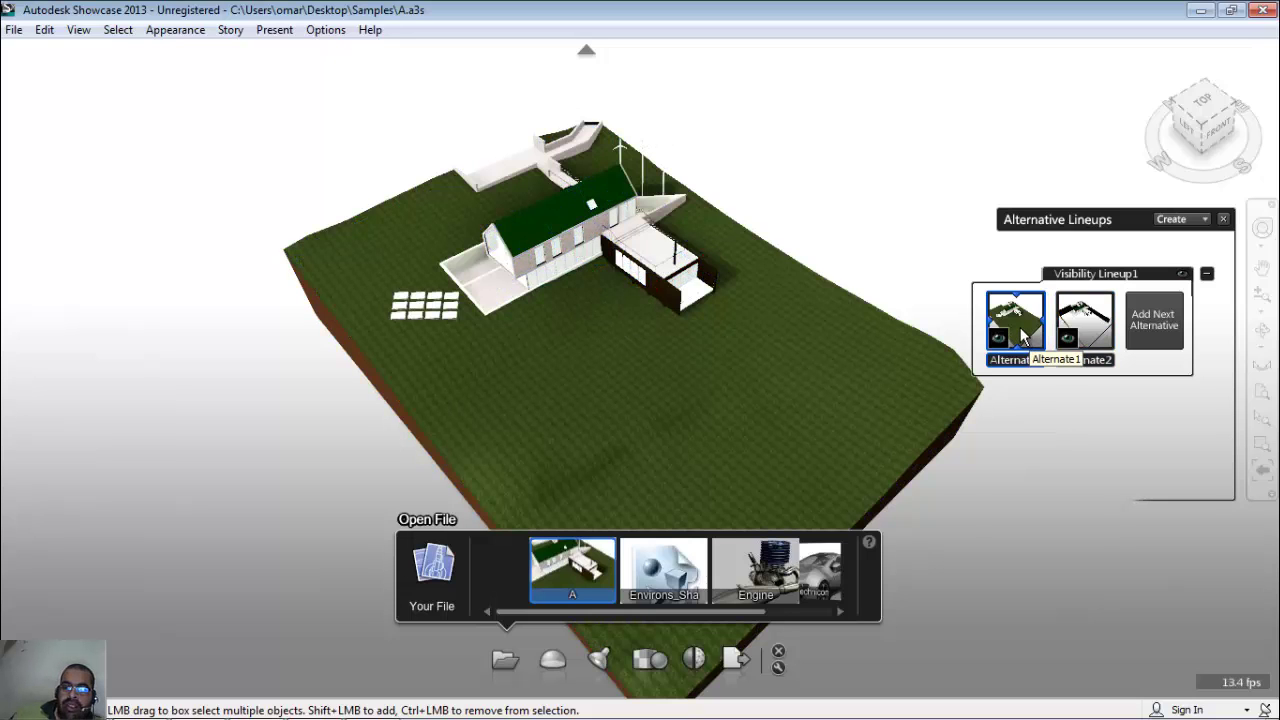
{"action": "left_click", "coordinate": [1087, 330]}
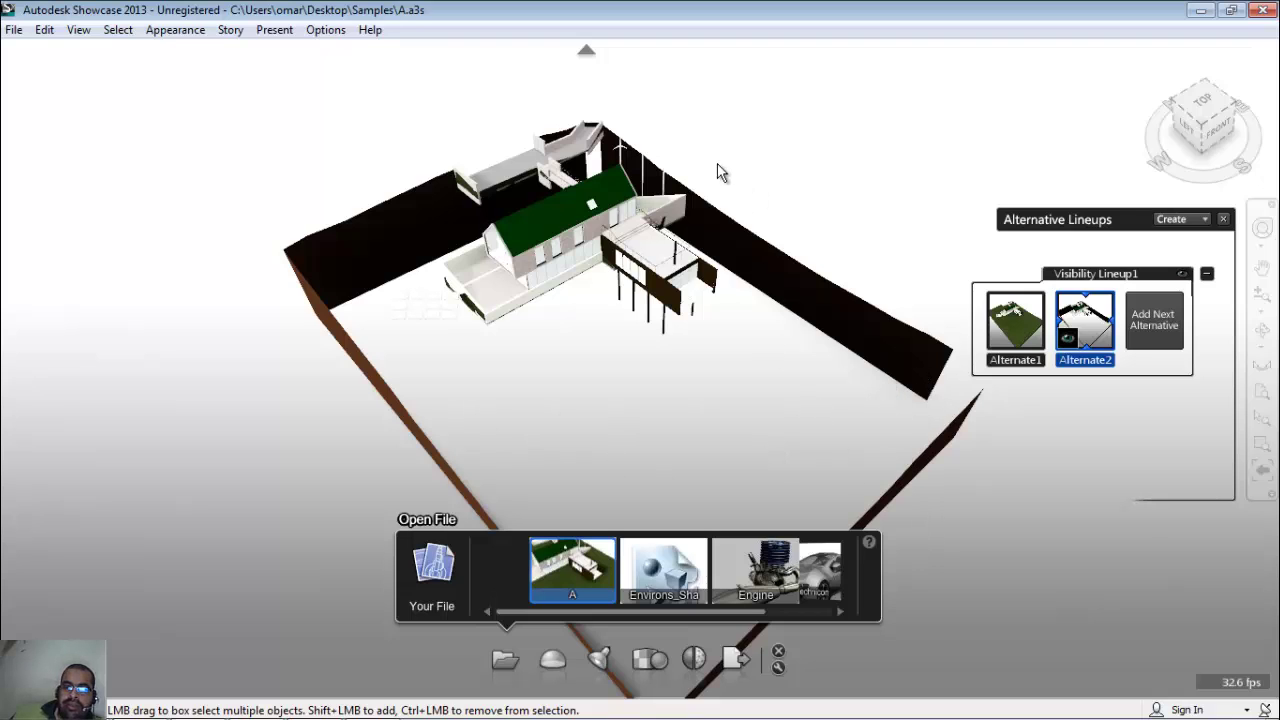
- Select the buildings minus the black walls, add Alternate3, and compare all three alternatives
{"action": "left_click_drag", "start_coordinate": [752, 112], "coordinate": [184, 432]}
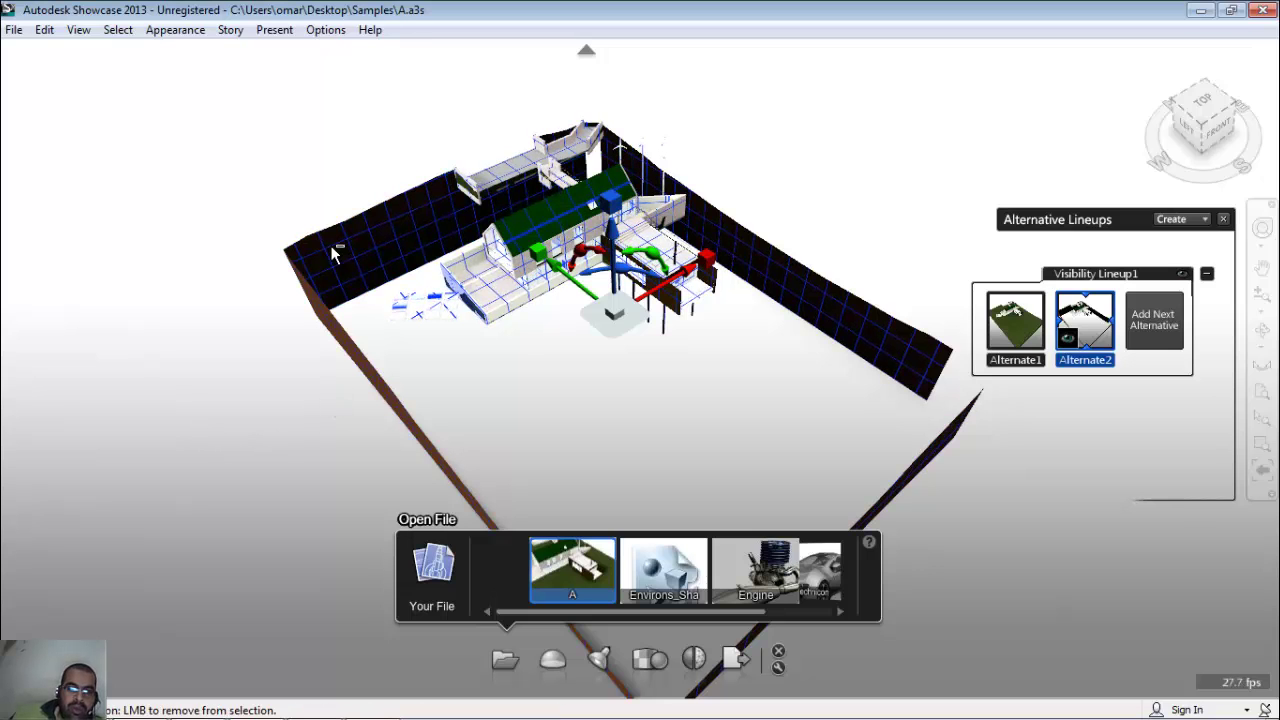
{"action": "left_click", "coordinate": [372, 318]}
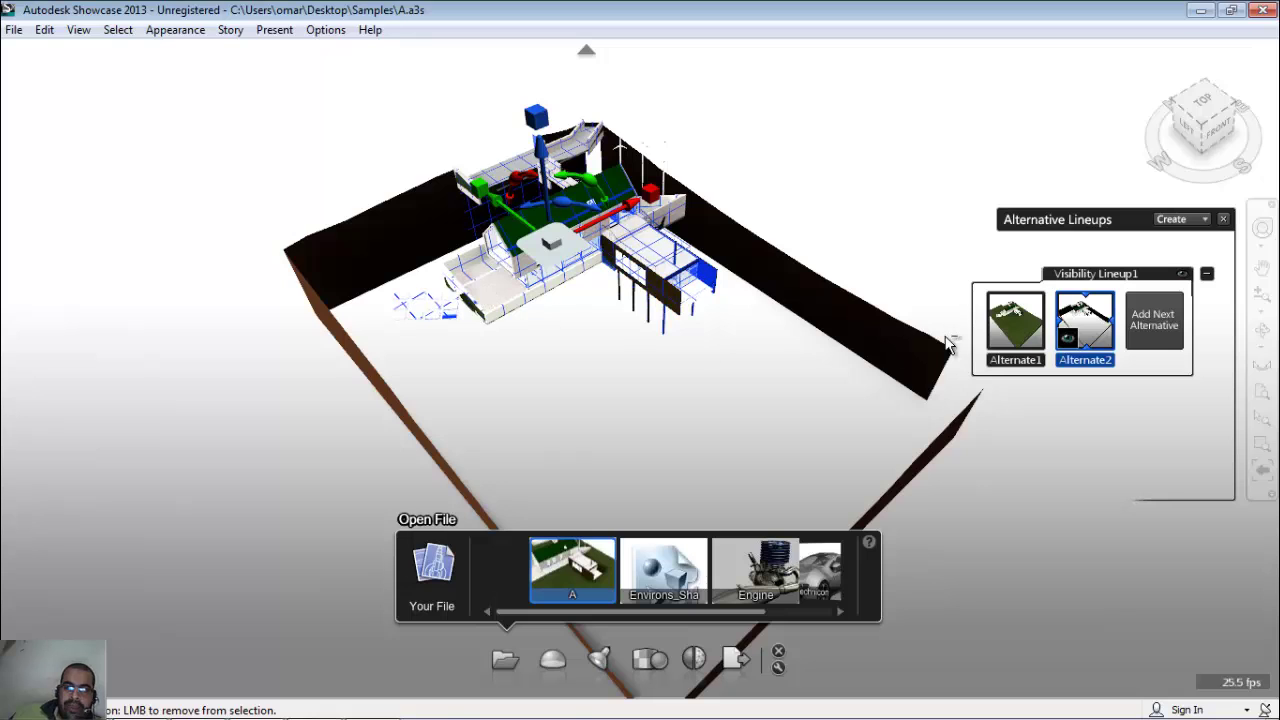
{"action": "left_click", "coordinate": [1156, 332]}
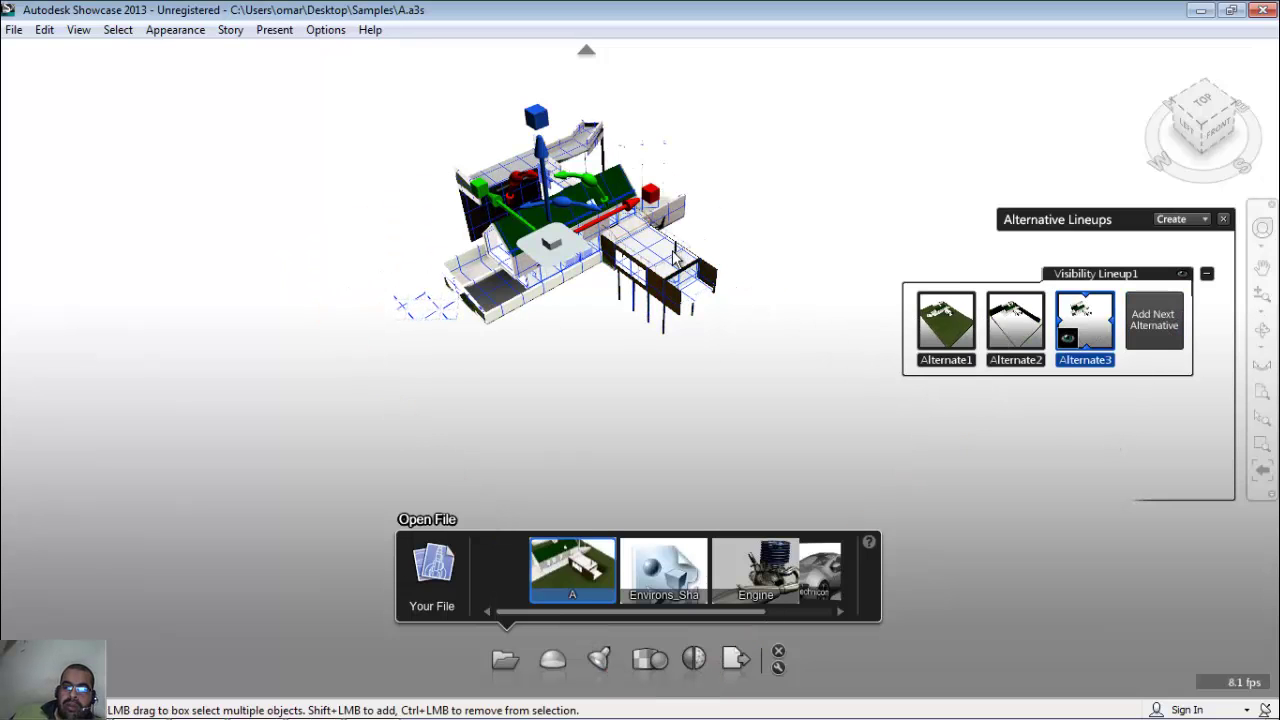
{"action": "left_click", "coordinate": [955, 330]}
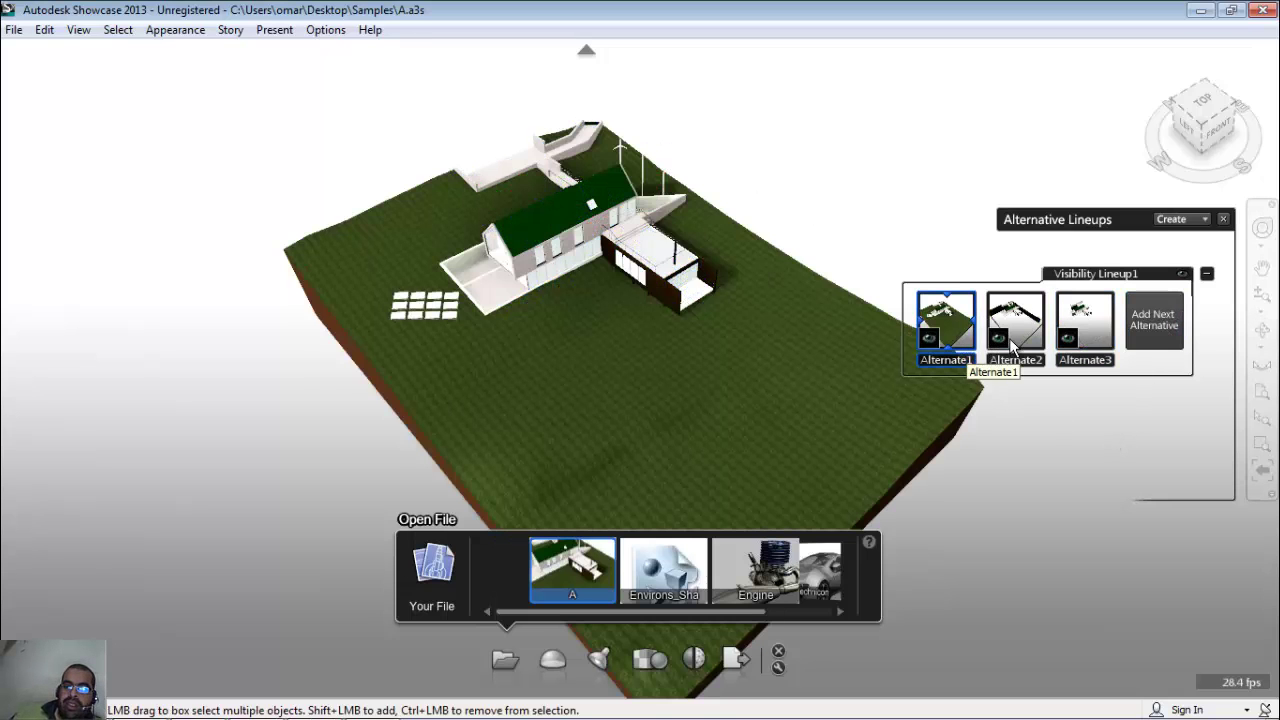
{"action": "left_click", "coordinate": [1034, 328]}
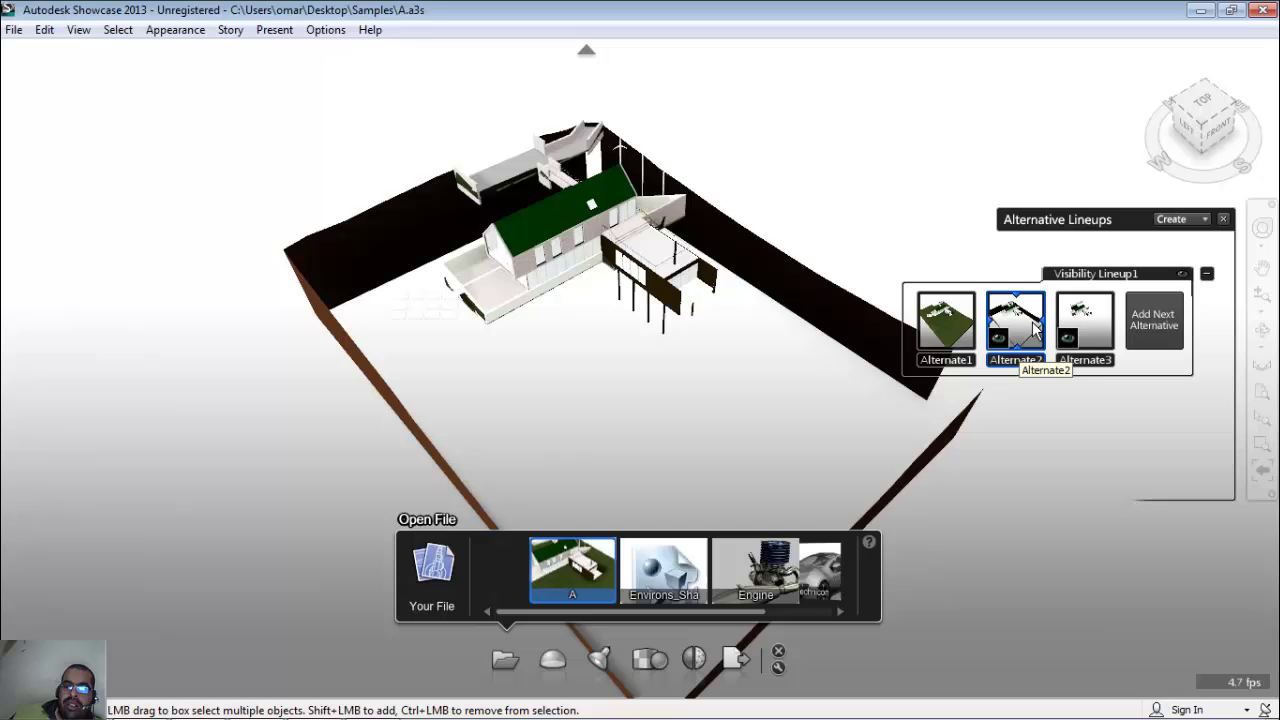
{"action": "left_click", "coordinate": [1106, 320]}
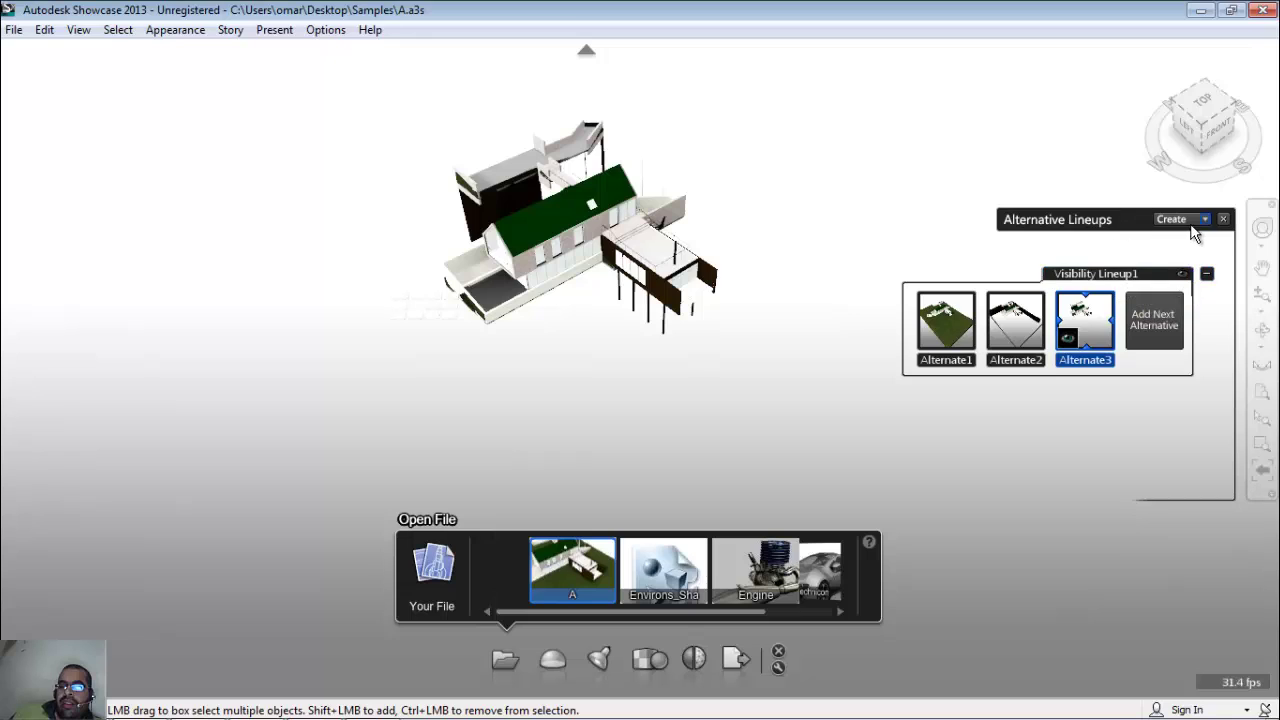
- Restore visibility Alternate1, create Material Lineup2 and delete its empty alternative
{"action": "left_click", "coordinate": [1205, 219]}
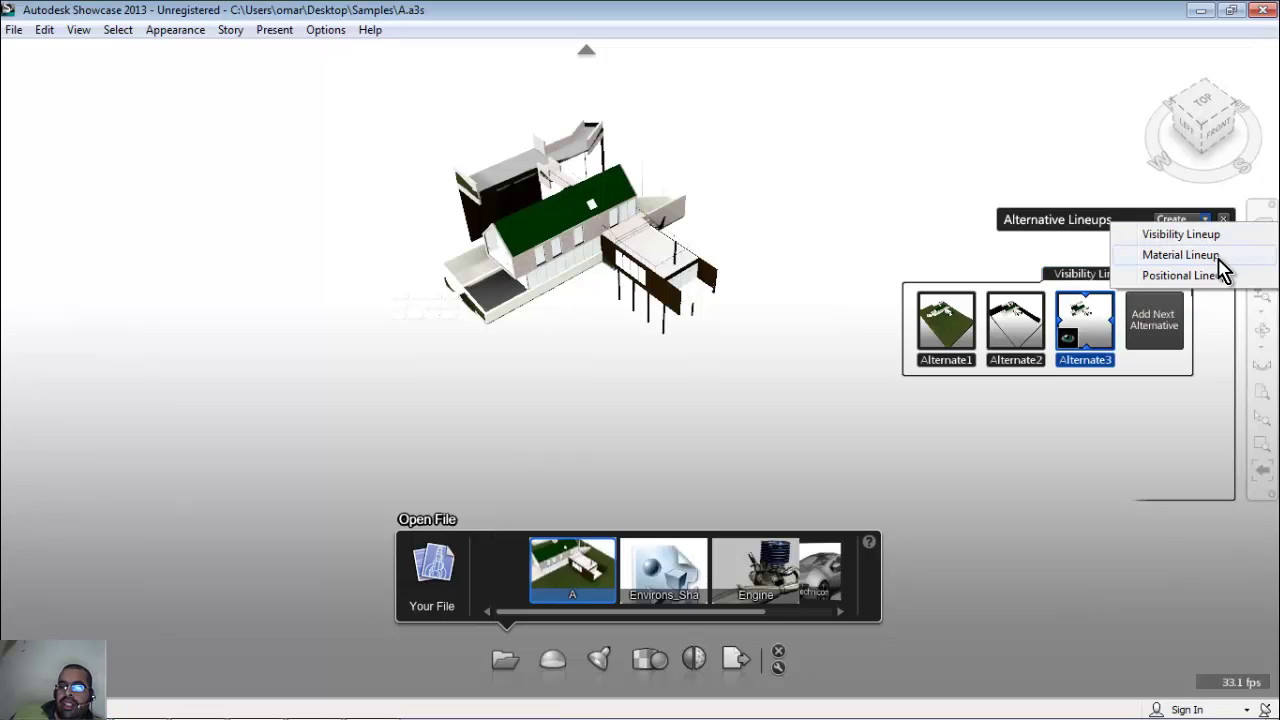
{"action": "left_click", "coordinate": [952, 310]}
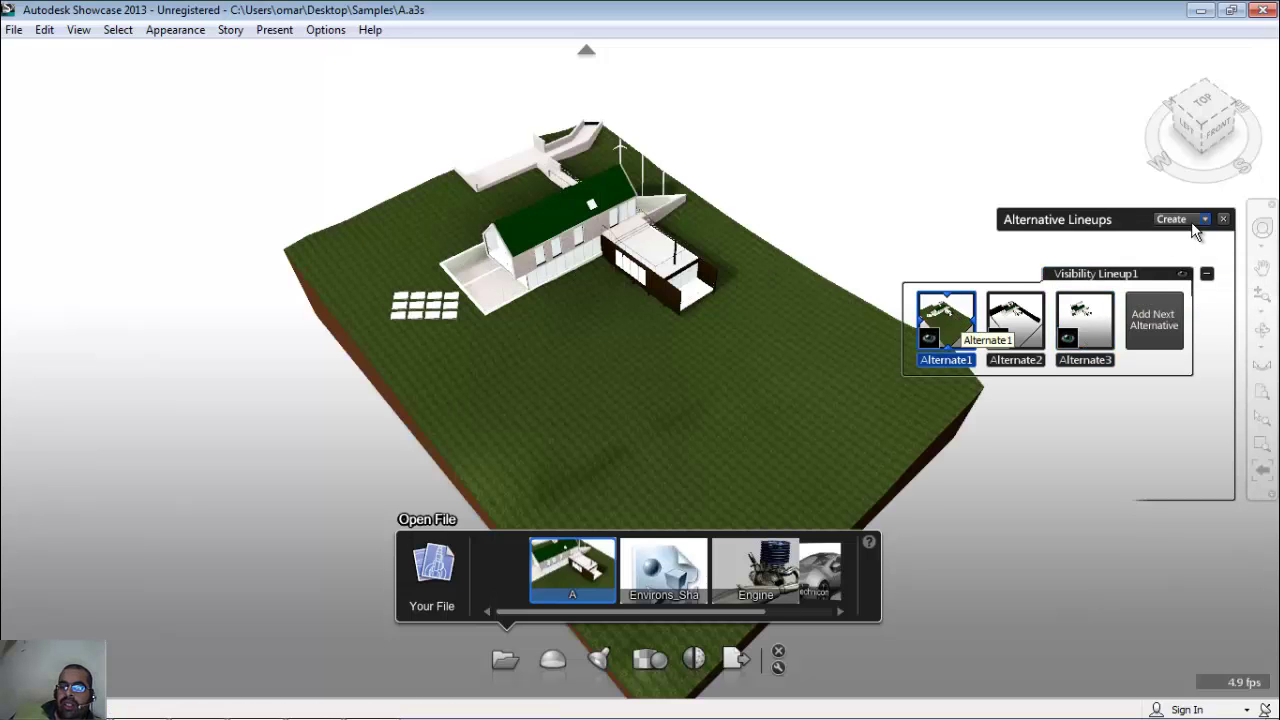
{"action": "left_click", "coordinate": [1203, 220]}
{"action": "left_click", "coordinate": [1140, 257]}
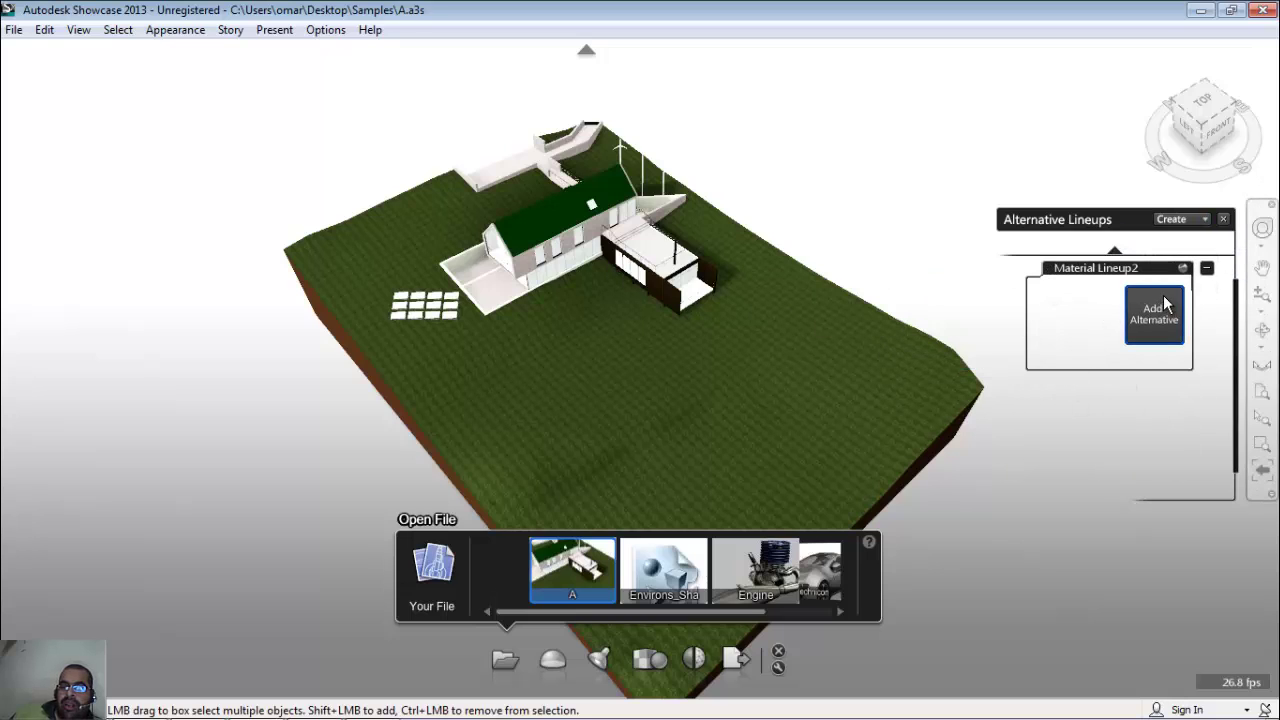
{"action": "left_click", "coordinate": [1175, 325]}
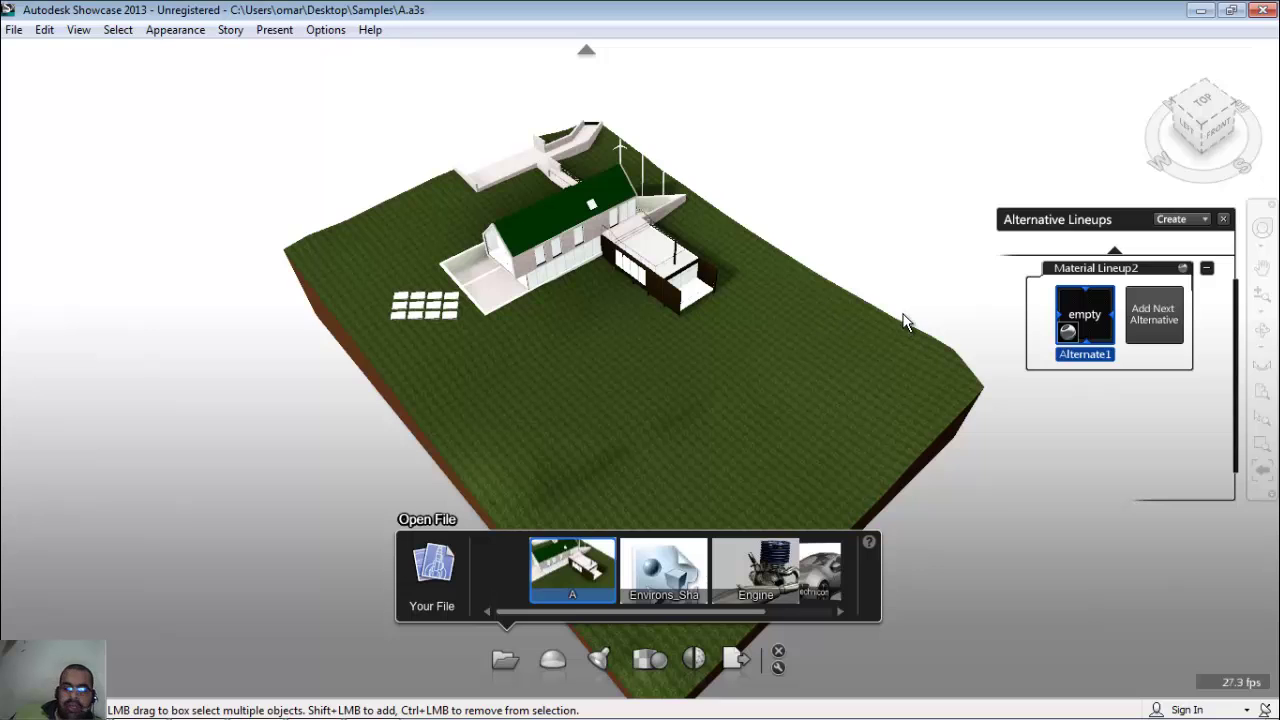
{"action": "key", "text": "Delete"}
- Capture the whole house and terrain as material Alternate1, then clear the selection
{"action": "left_click_drag", "start_coordinate": [890, 125], "coordinate": [155, 493]}
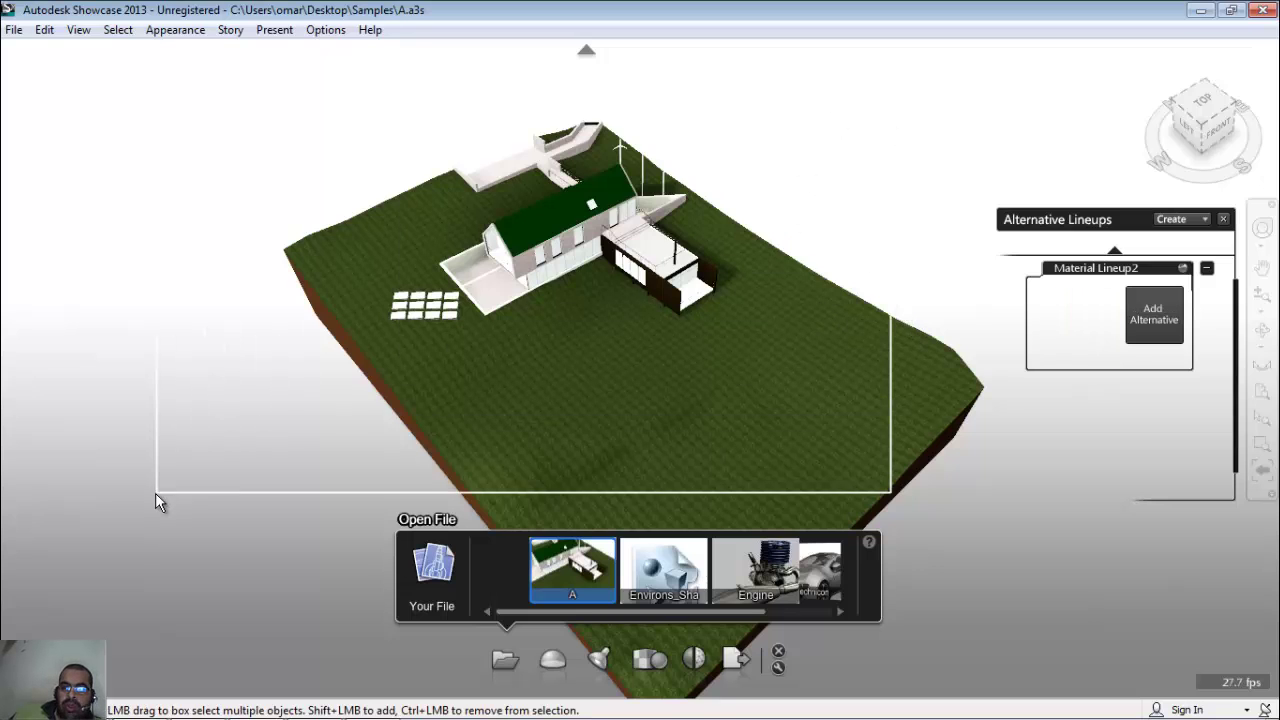
{"action": "left_click", "coordinate": [1167, 322]}
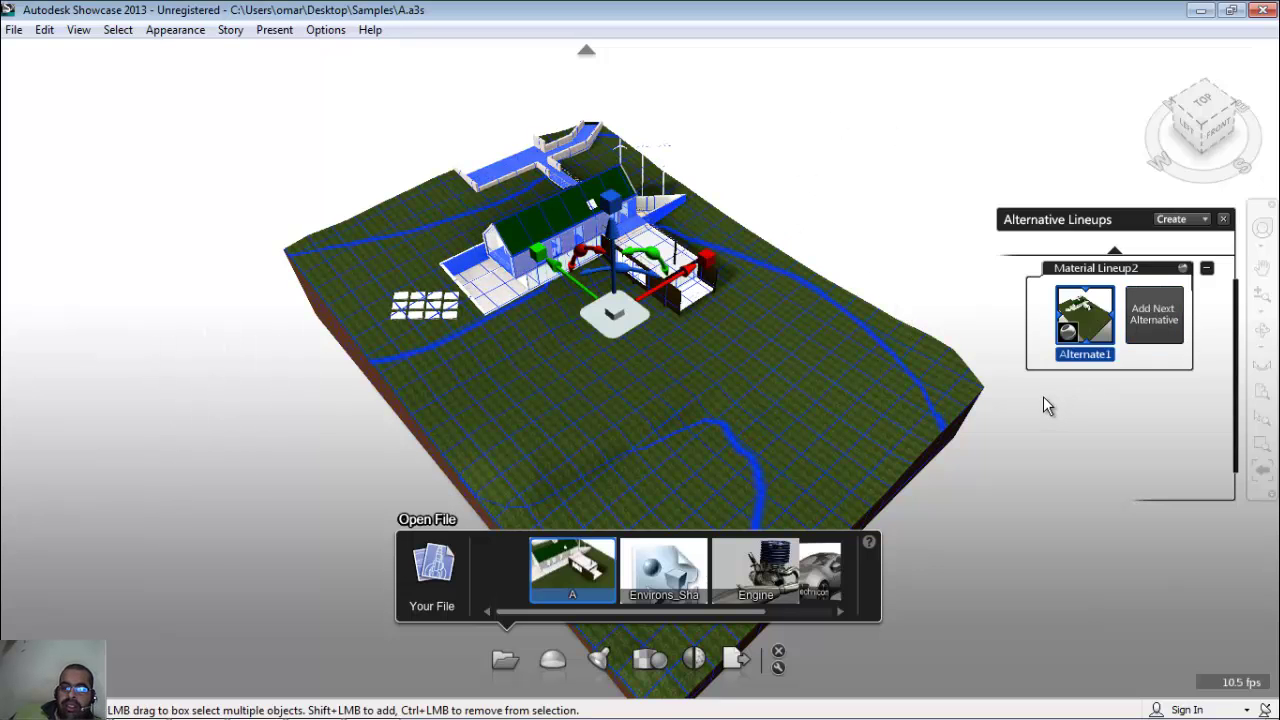
{"action": "left_click", "coordinate": [1043, 396]}
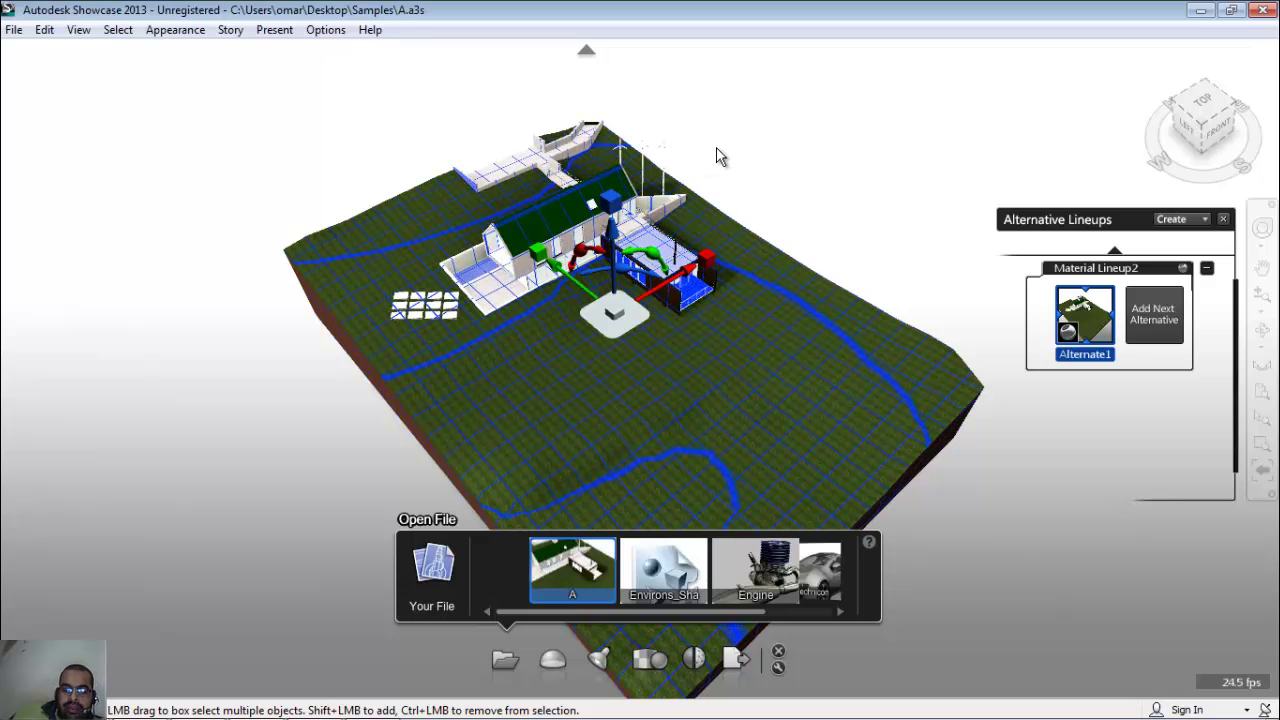
{"action": "left_click", "coordinate": [620, 176]}
- Give the roof the Buttons material and the terrain a new material instead of grass
{"action": "key", "text": "m"}
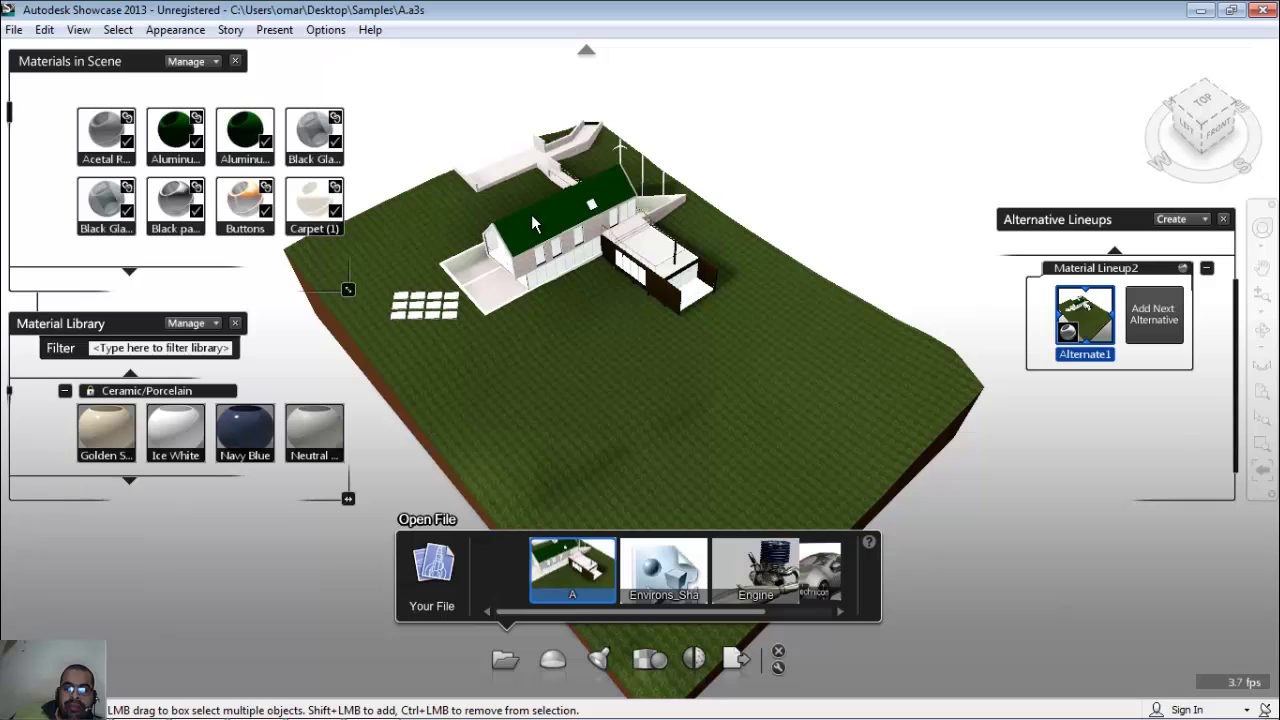
{"action": "left_click", "coordinate": [531, 214]}
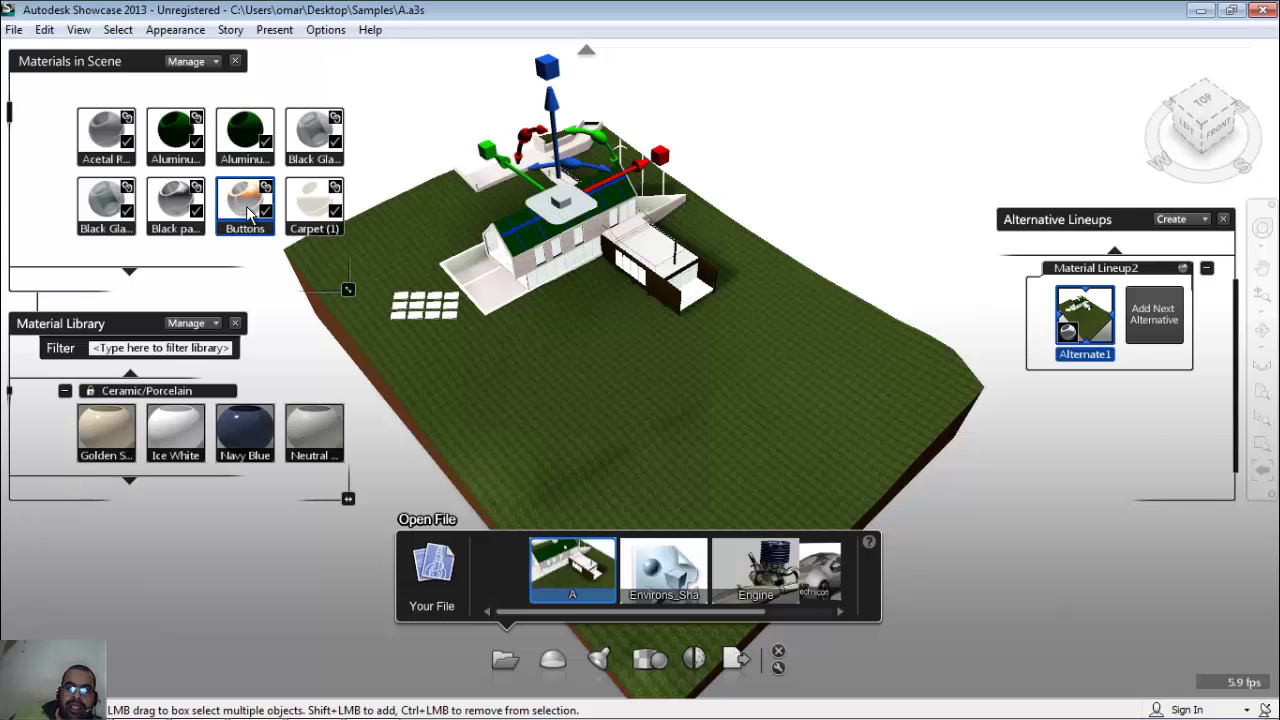
{"action": "double_click", "coordinate": [260, 229]}
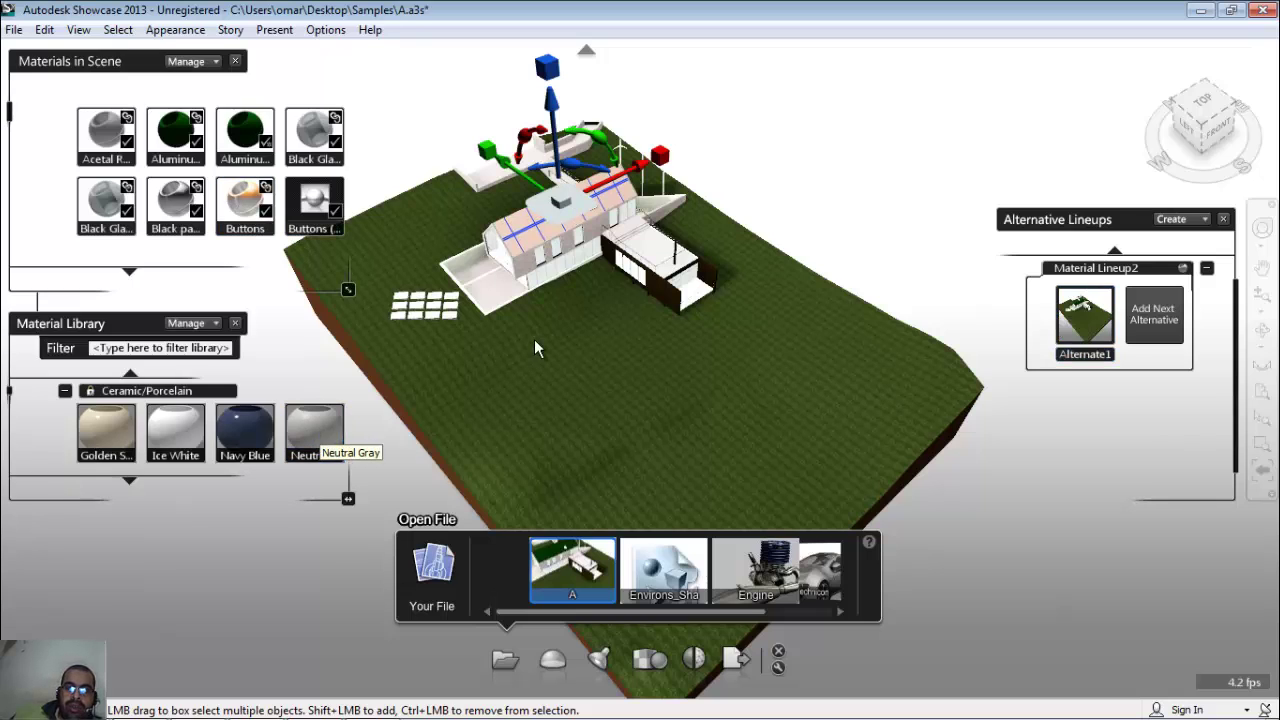
{"action": "left_click", "coordinate": [557, 408]}
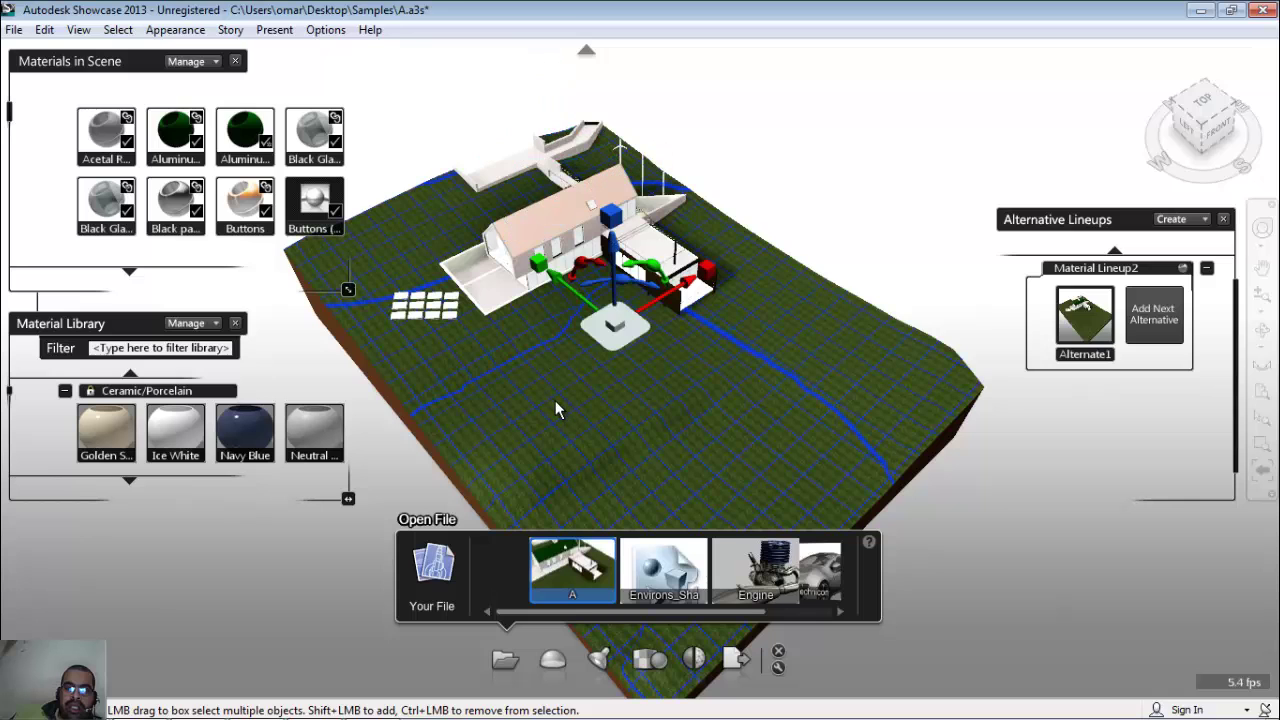
{"action": "double_click", "coordinate": [294, 434]}
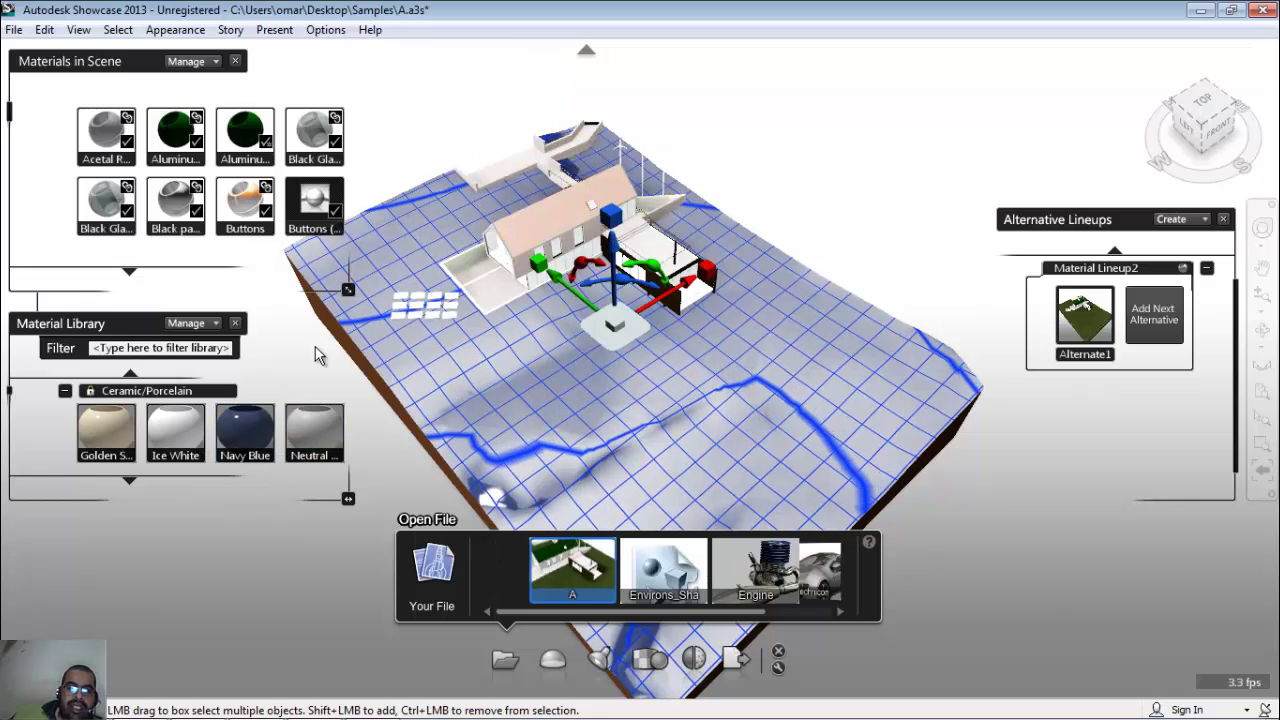
{"action": "left_click", "coordinate": [478, 295]}
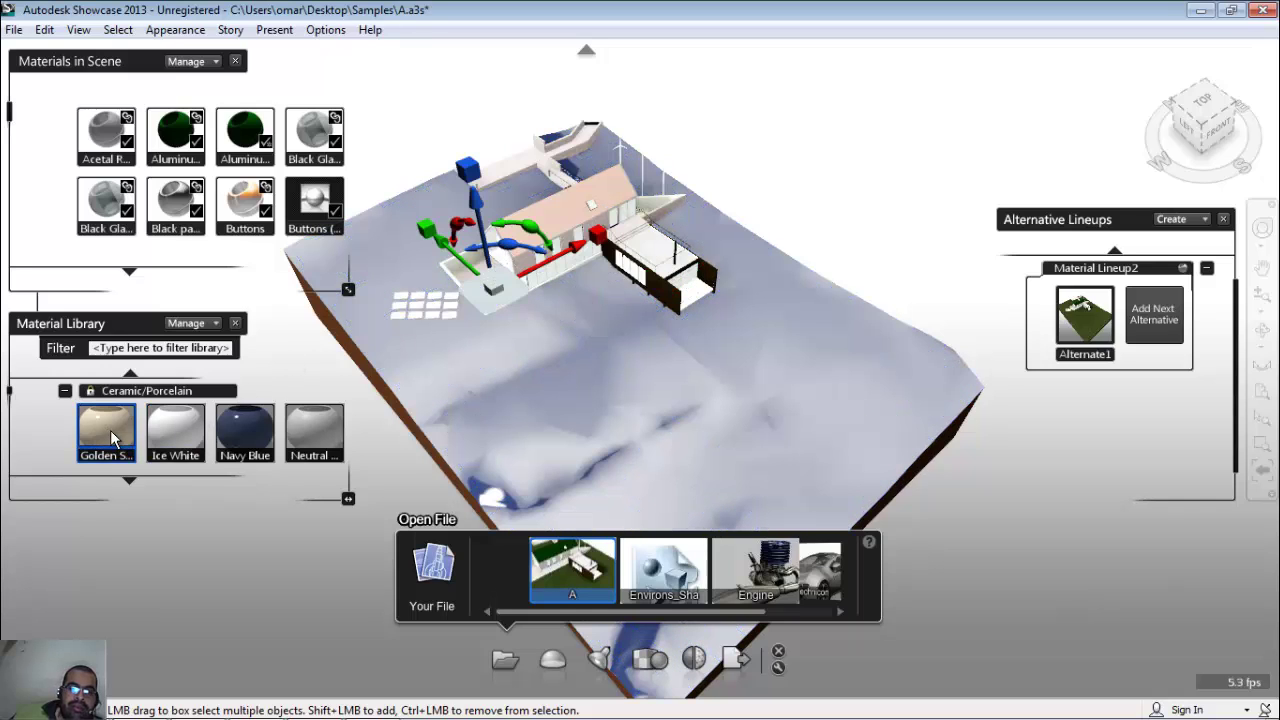
{"action": "mouse_move", "coordinate": [953, 565]}
{"action": "left_mouse_down"}
{"action": "mouse_move", "coordinate": [268, 117]}
{"action": "mouse_move", "coordinate": [257, 86]}
{"action": "left_mouse_up"}
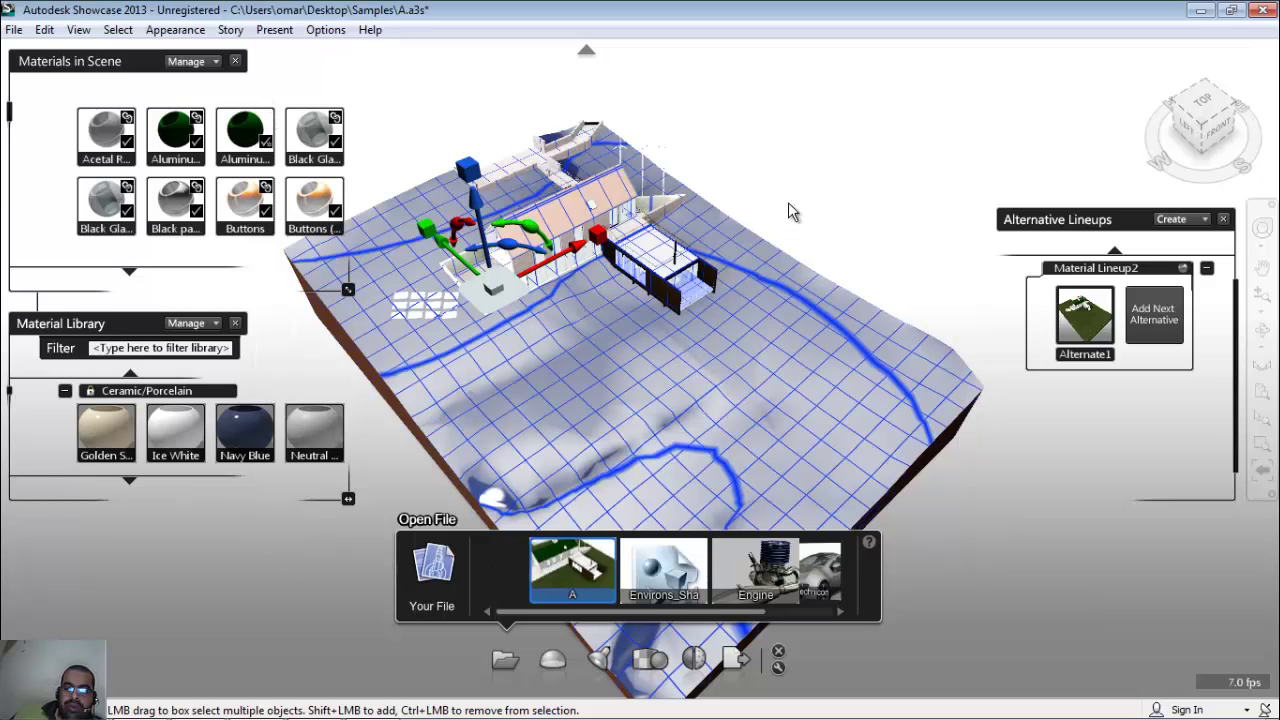
- Store the snow terrain as material Alternate2 and compare it with the grass Alternate1
{"action": "left_click", "coordinate": [1154, 314]}
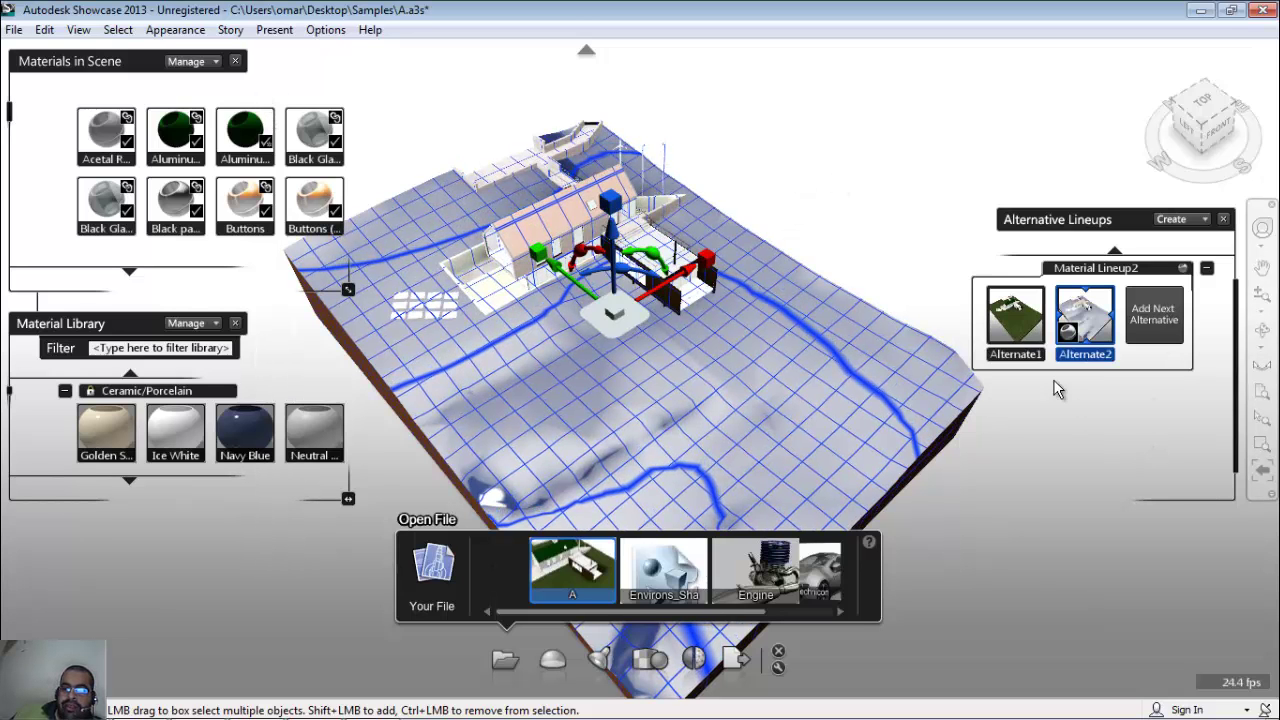
{"action": "left_click", "coordinate": [1030, 322]}
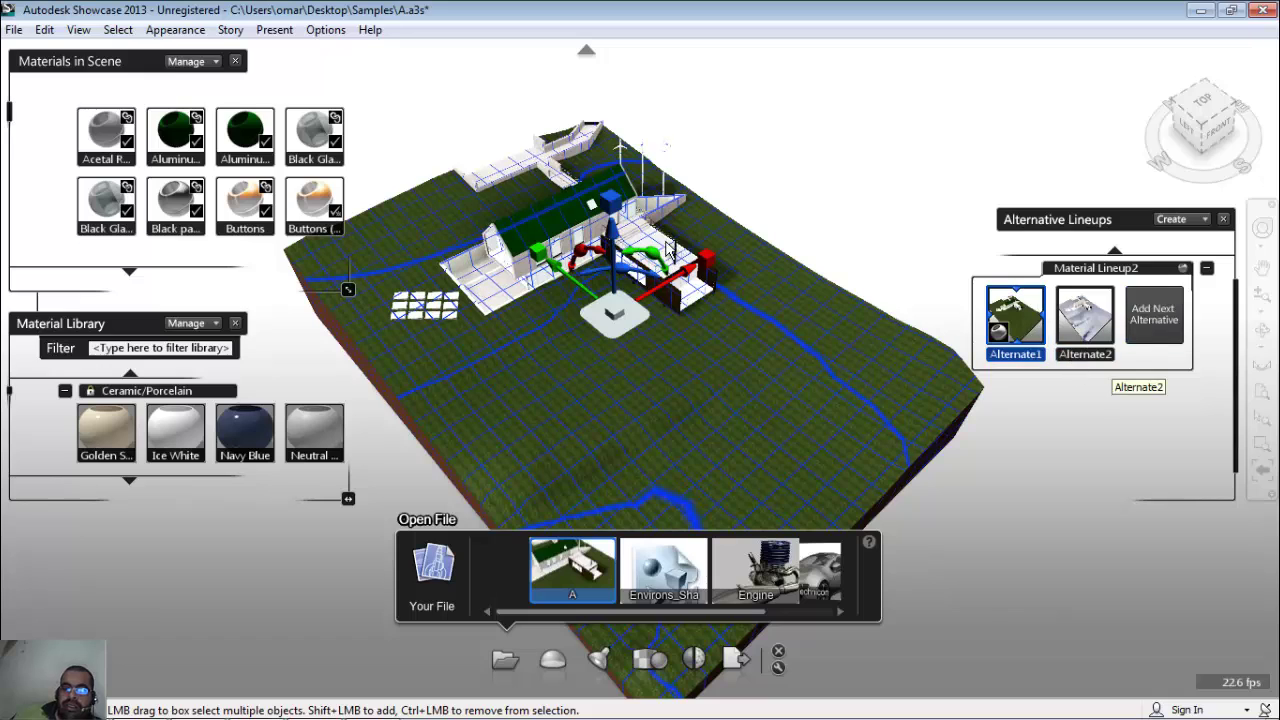
{"action": "left_click", "coordinate": [1100, 333]}
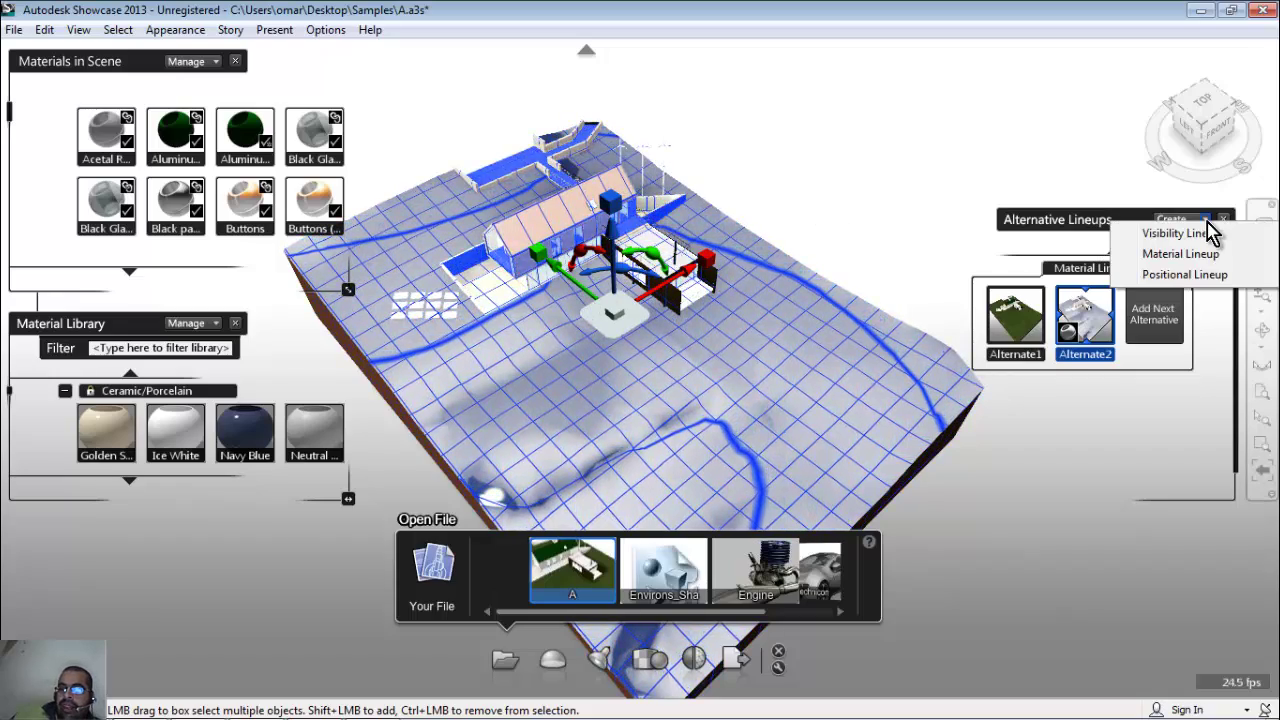
- Create Positional Lineup3 and restore visibility Alternate1 with the grass material alternative
{"action": "left_click", "coordinate": [1205, 220]}
{"action": "left_click", "coordinate": [1190, 274]}
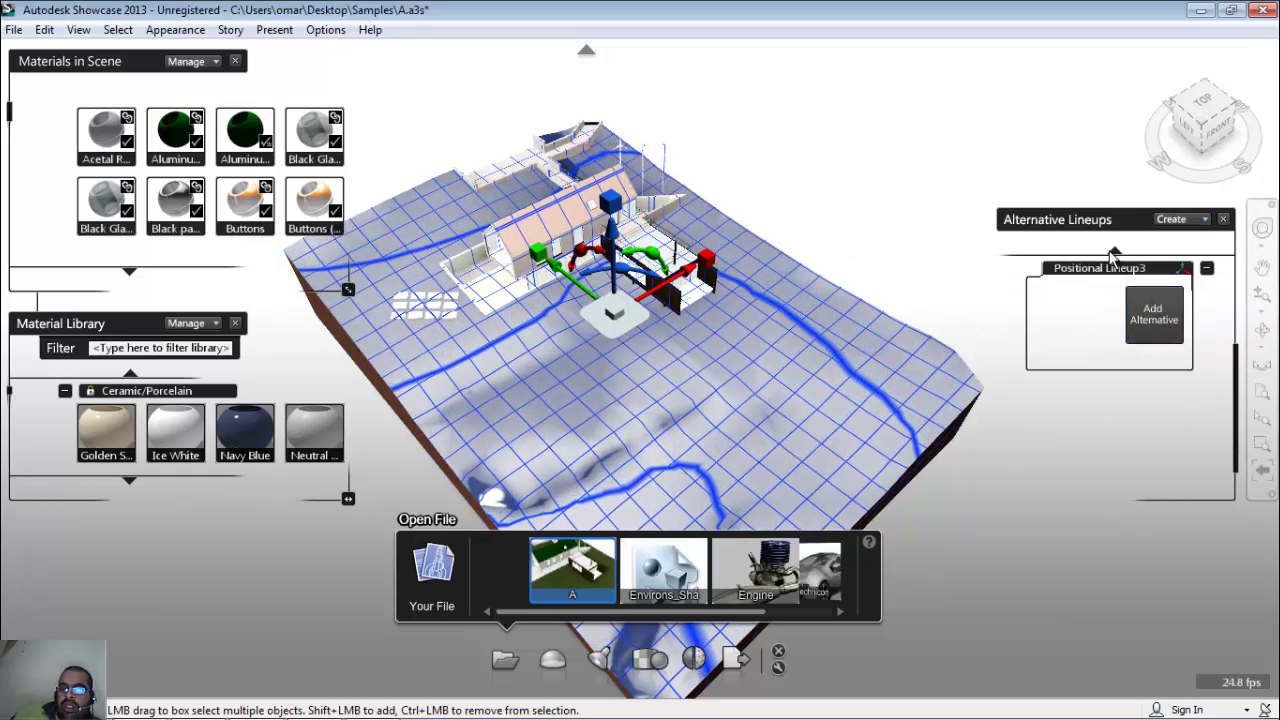
{"action": "scroll", "coordinate": [970, 330], "scroll_direction": "up", "scroll_amount": 3}
{"action": "left_click", "coordinate": [955, 332]}
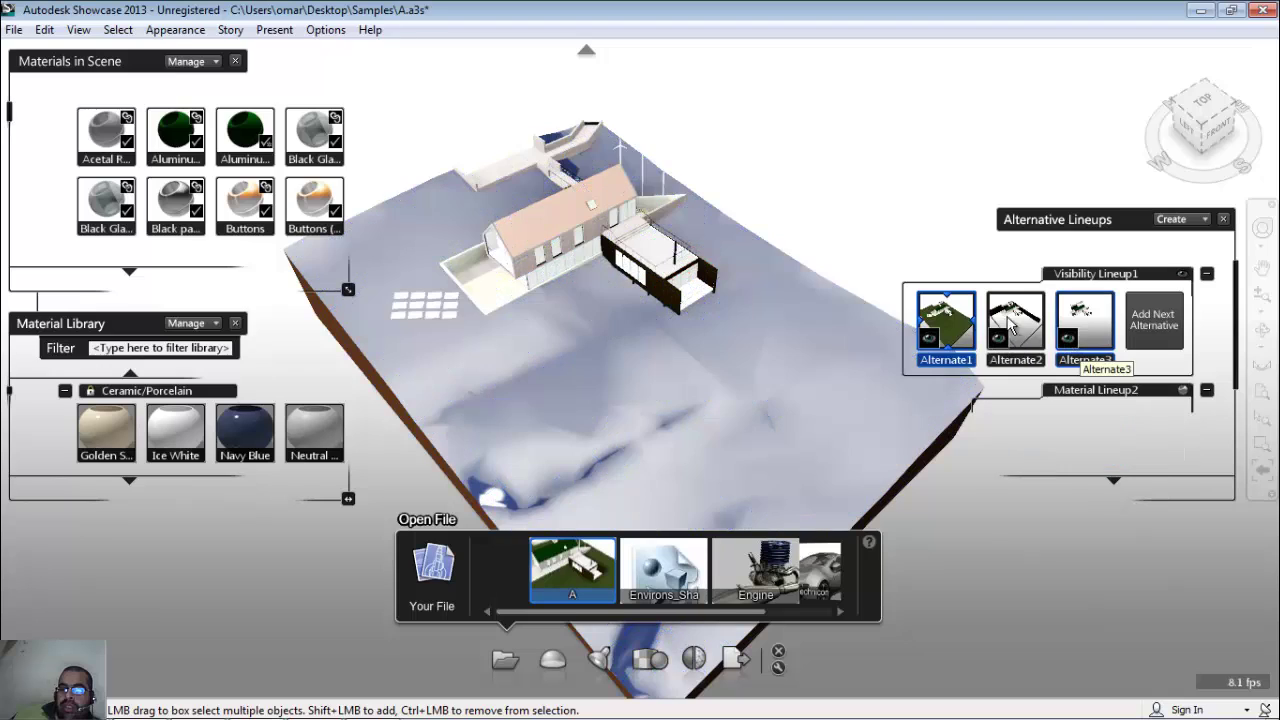
{"action": "scroll", "coordinate": [1090, 395], "scroll_direction": "down", "scroll_amount": 3}
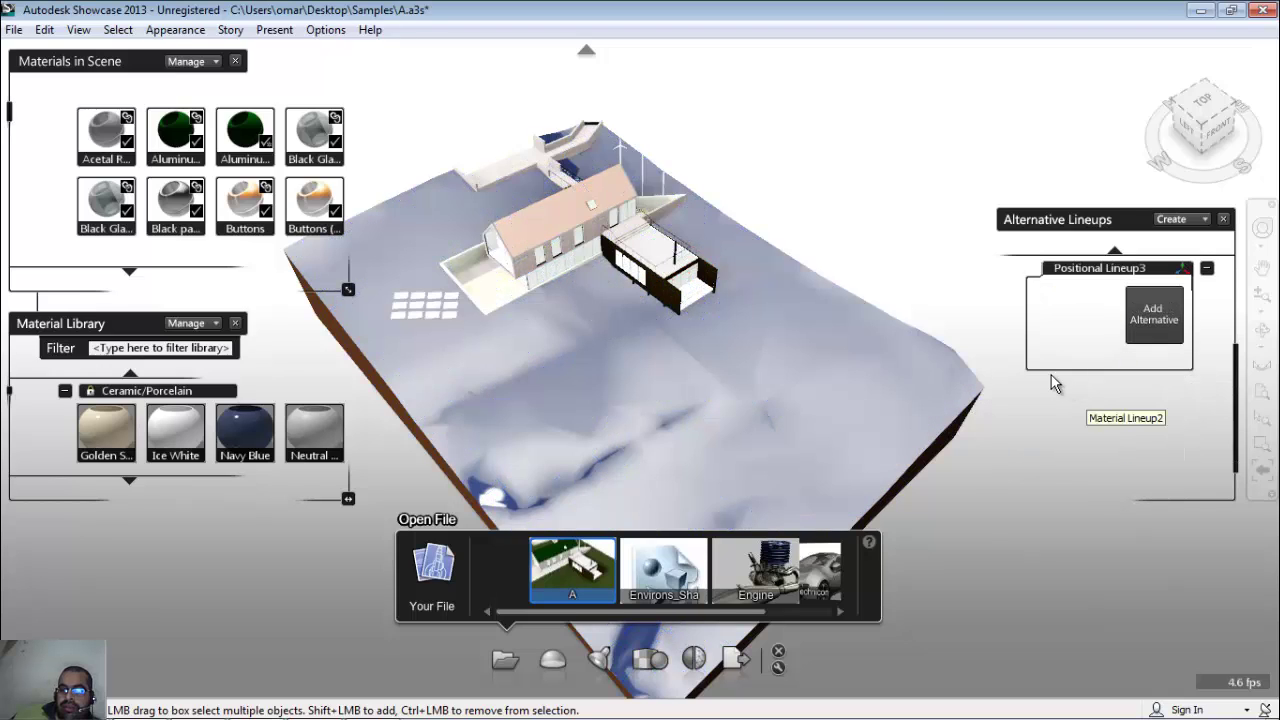
{"action": "scroll", "coordinate": [1050, 355], "scroll_direction": "up", "scroll_amount": 3}
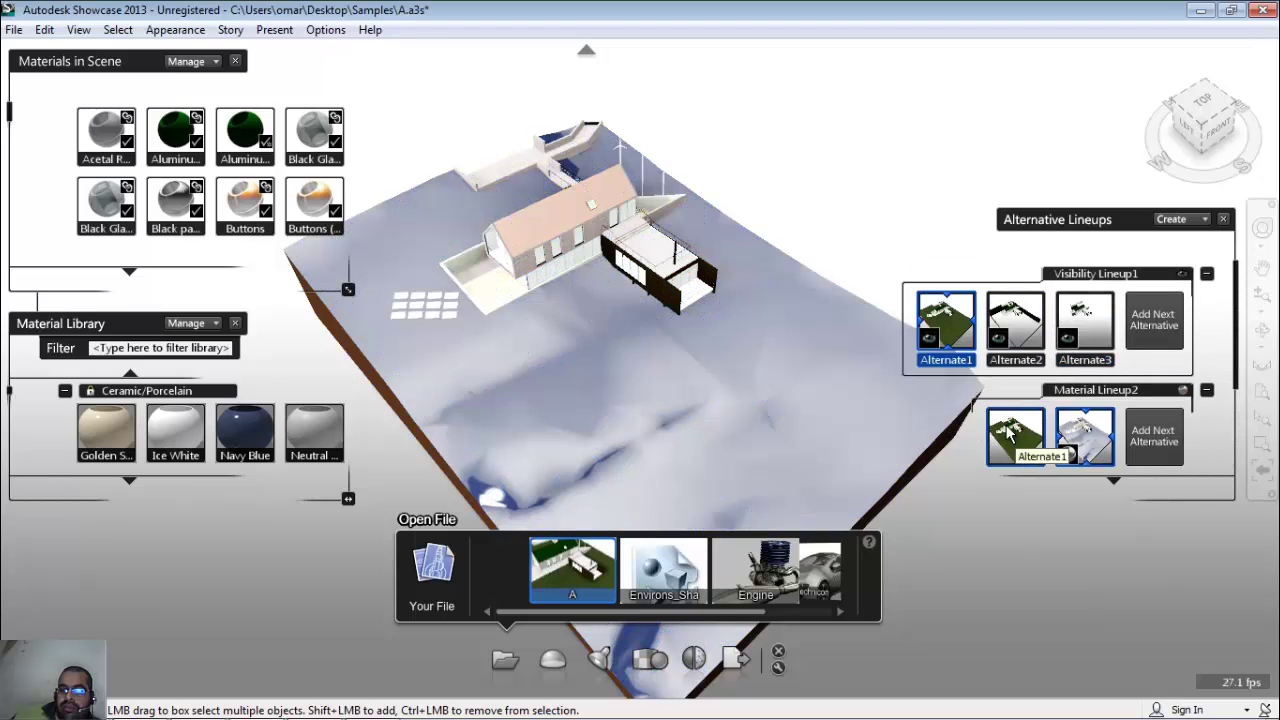
{"action": "left_click", "coordinate": [1010, 430]}
{"action": "scroll", "coordinate": [1066, 337], "scroll_direction": "down", "scroll_amount": 3}
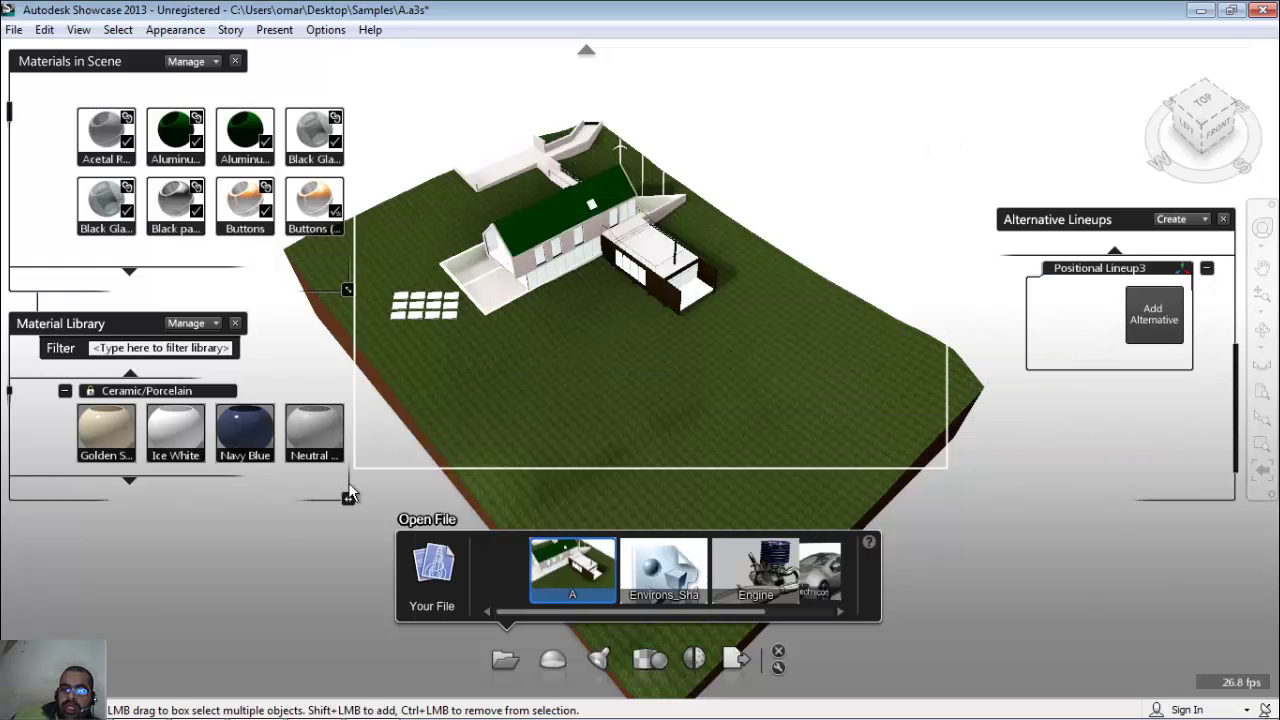
- Record the house-on-grass layout as positional Alternate1, then reselect the whole scene
{"action": "left_click", "coordinate": [1150, 325]}
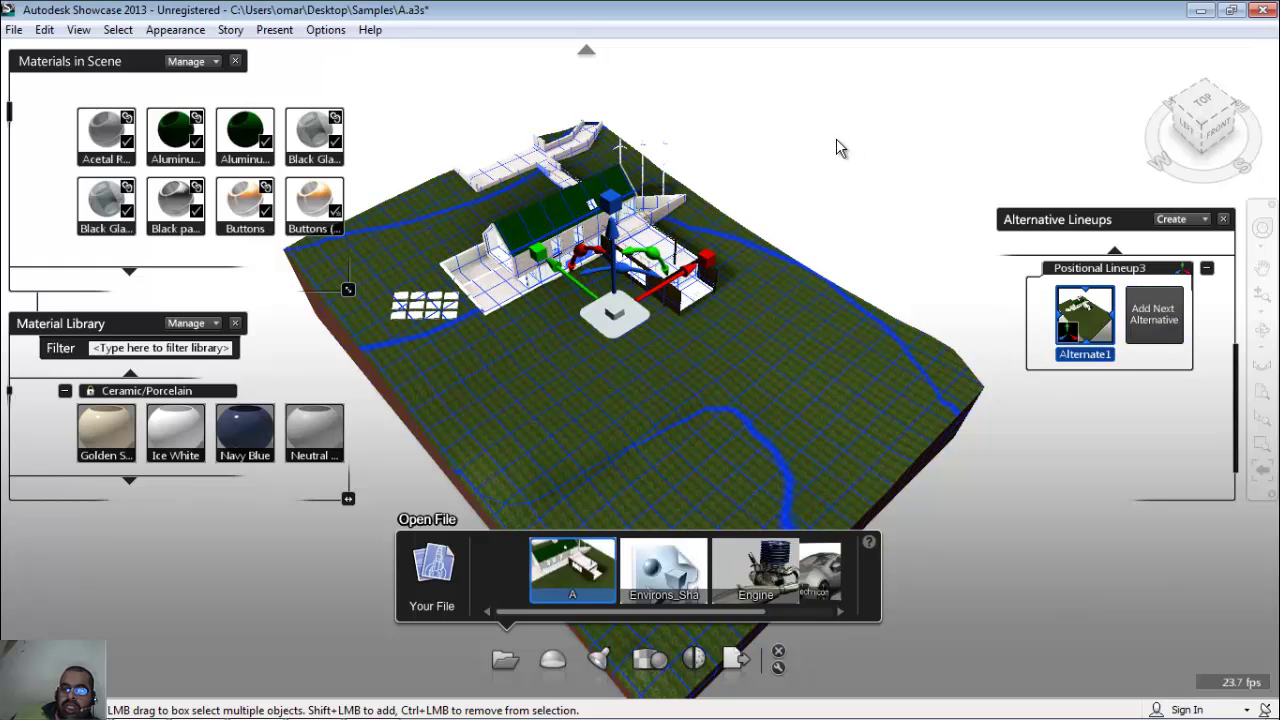
{"action": "left_click", "coordinate": [489, 72]}
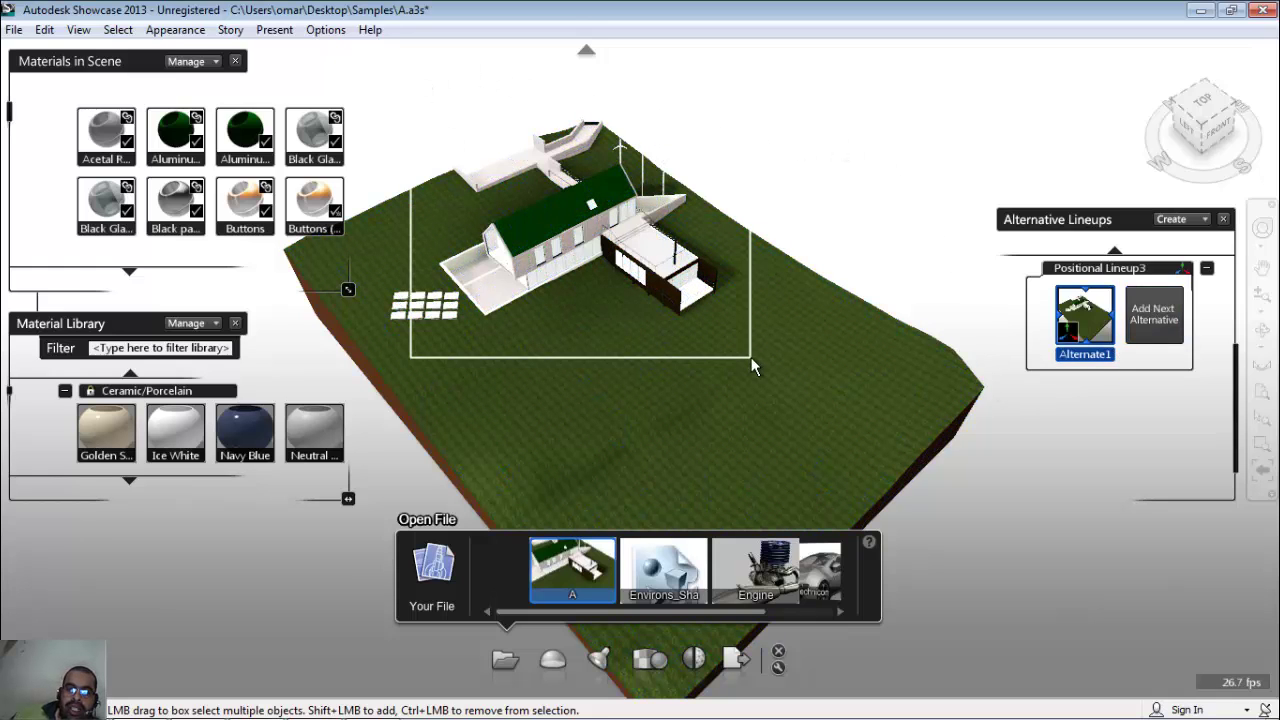
{"action": "left_click", "coordinate": [877, 334]}
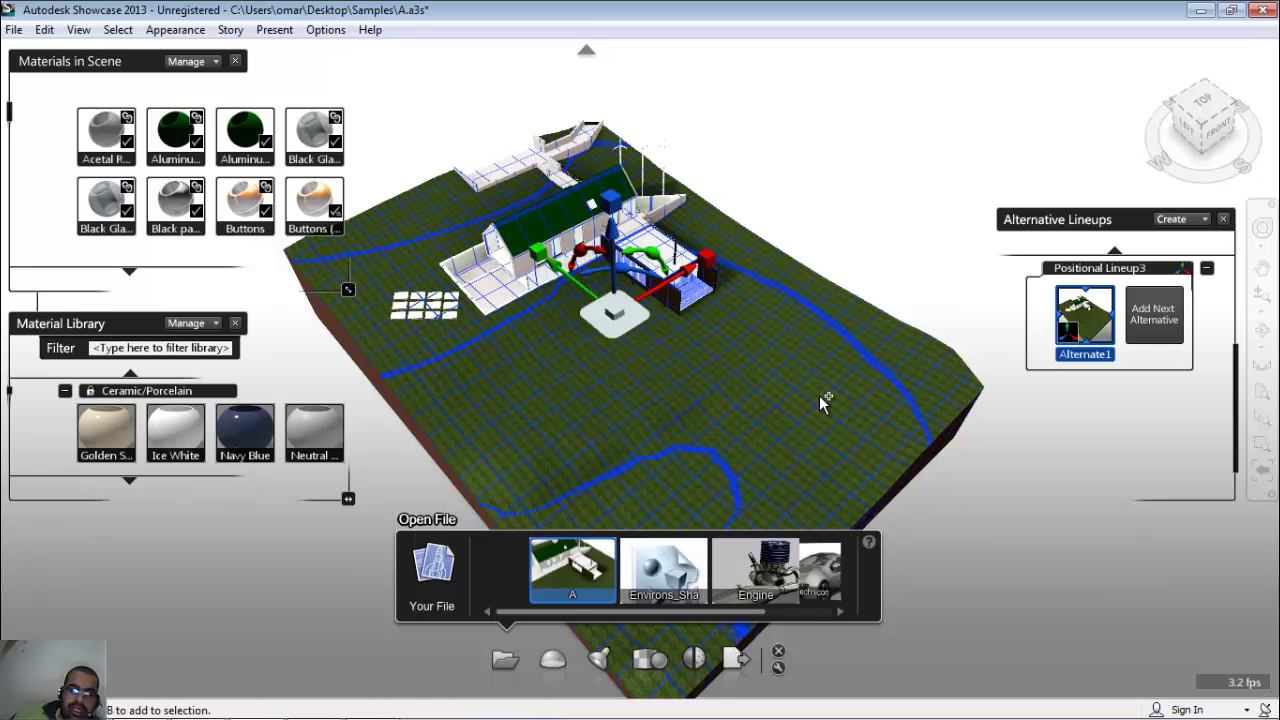
- Move the building and roof piece, save it as positional Alternate2, and compare with Alternate1
{"action": "left_click", "coordinate": [405, 434], "text": "ctrl"}
{"action": "left_click_drag", "start_coordinate": [614, 313], "coordinate": [555, 240]}
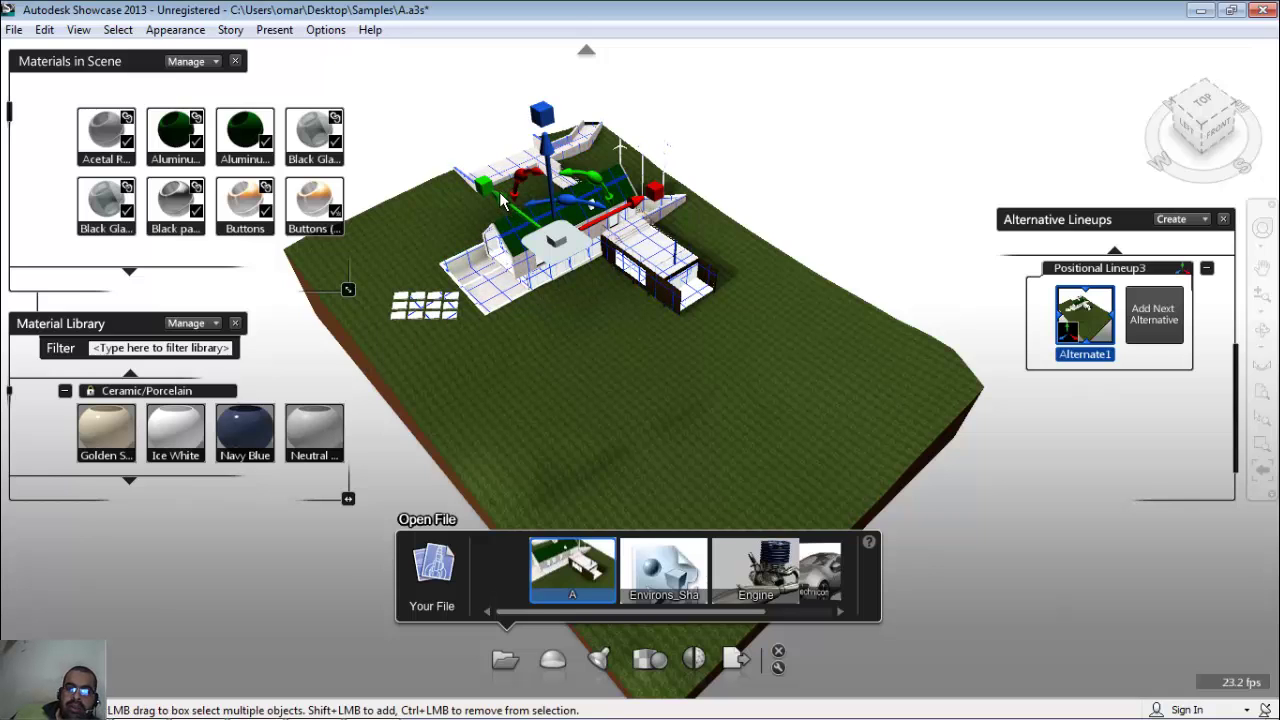
{"action": "mouse_move", "coordinate": [505, 196]}
{"action": "left_mouse_down"}
{"action": "mouse_move", "coordinate": [523, 234]}
{"action": "mouse_move", "coordinate": [605, 300]}
{"action": "left_mouse_up"}
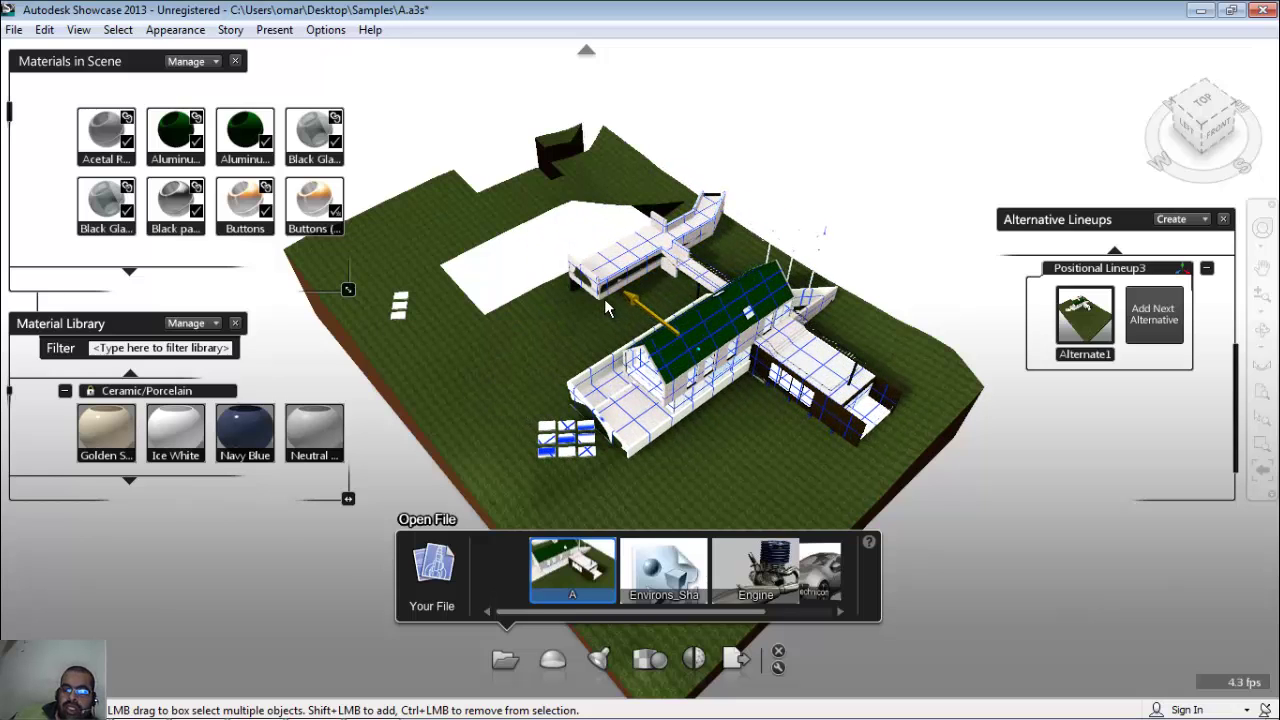
{"action": "left_click", "coordinate": [1178, 331]}
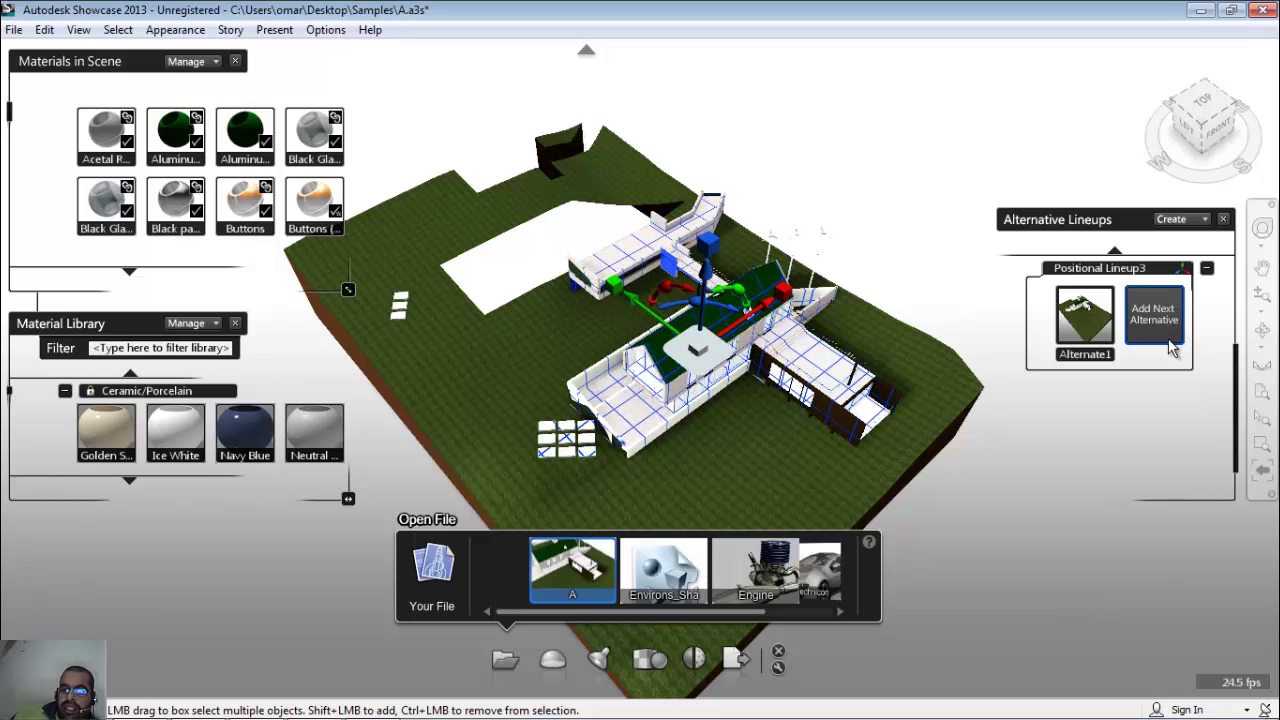
{"action": "left_click", "coordinate": [1013, 345]}
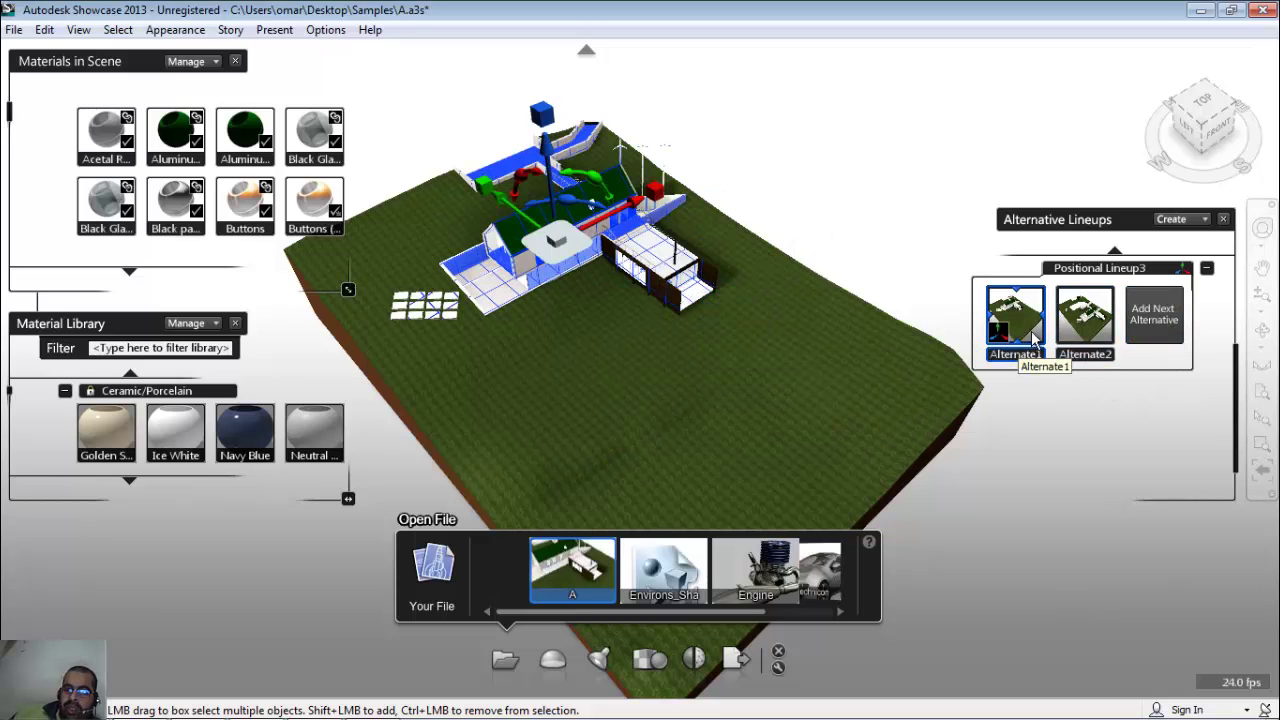
{"action": "left_click", "coordinate": [1071, 328]}
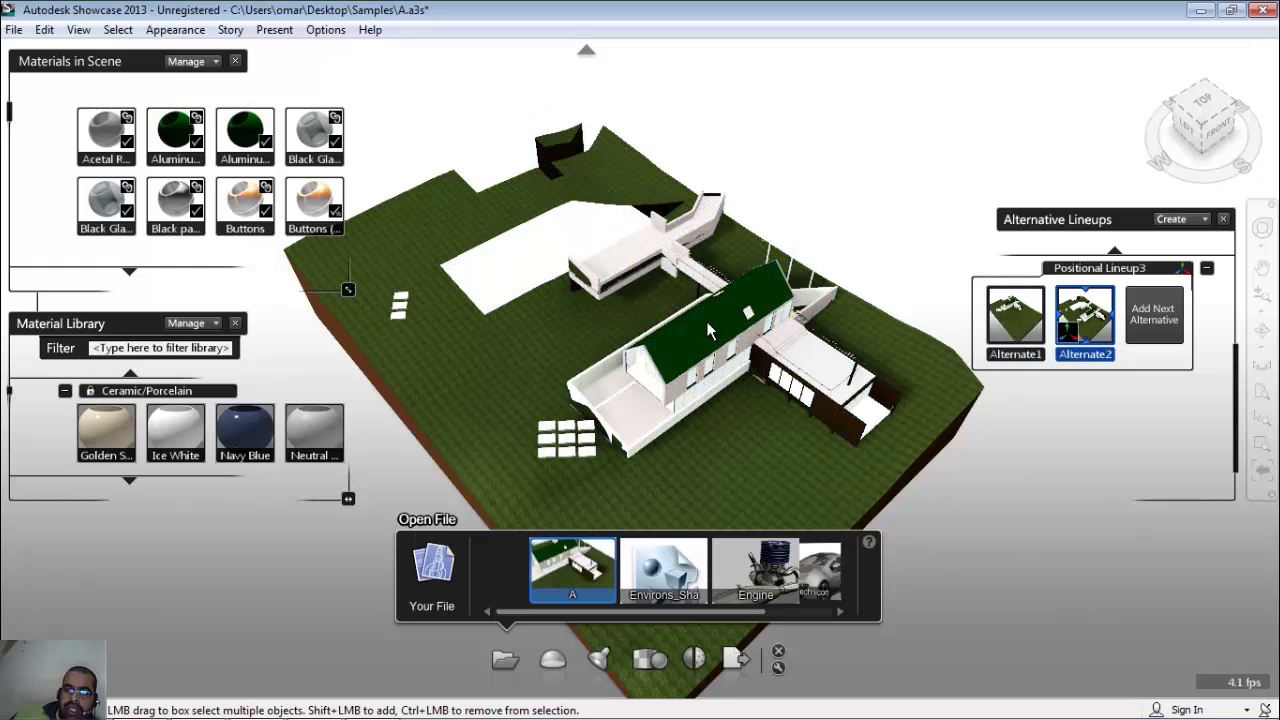
- Lift the green roof off the house and save that layout as Alternate3
{"action": "left_click", "coordinate": [706, 321]}
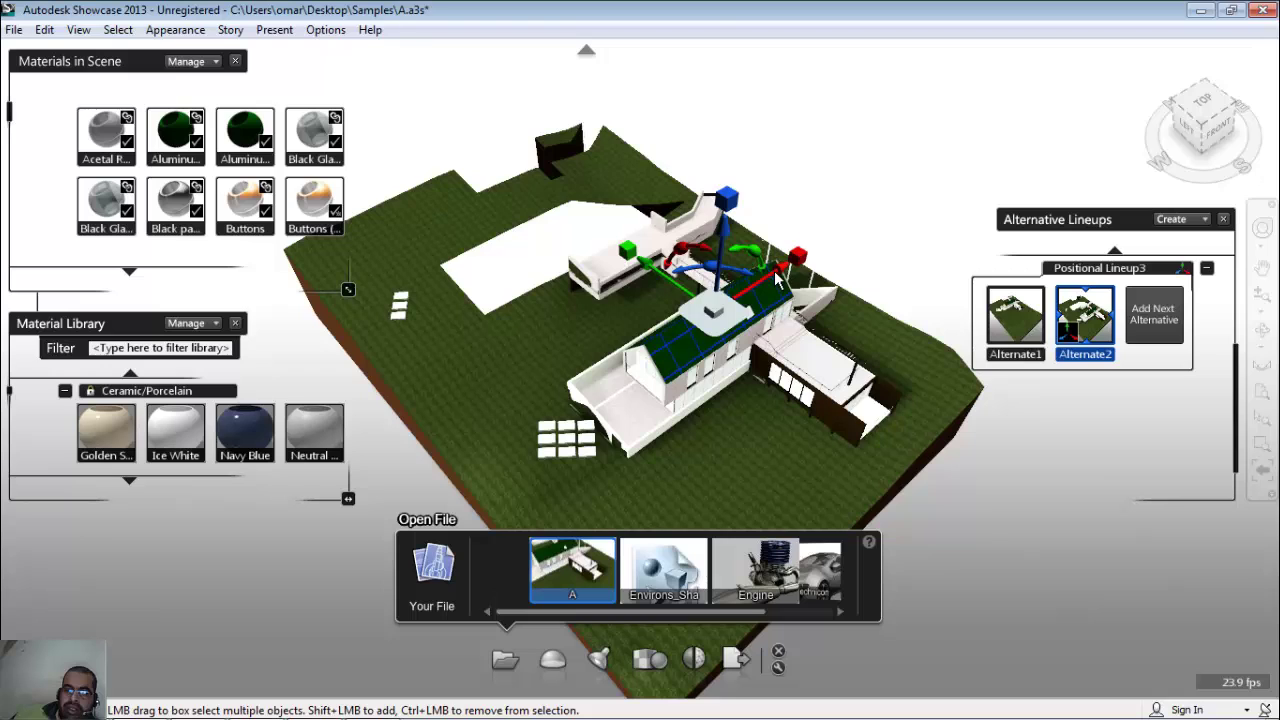
{"action": "left_click_drag", "start_coordinate": [778, 281], "coordinate": [958, 204]}
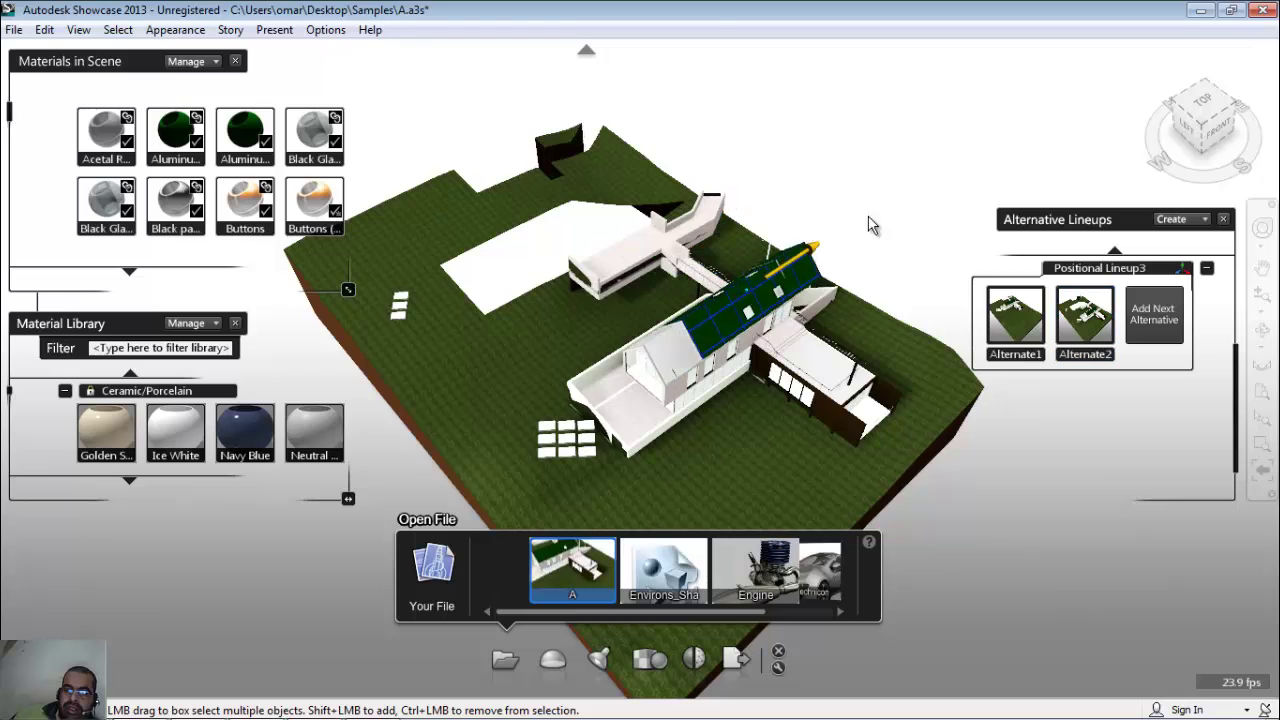
{"action": "left_click", "coordinate": [1040, 95]}
{"action": "left_click_drag", "start_coordinate": [1072, 200], "coordinate": [230, 648]}
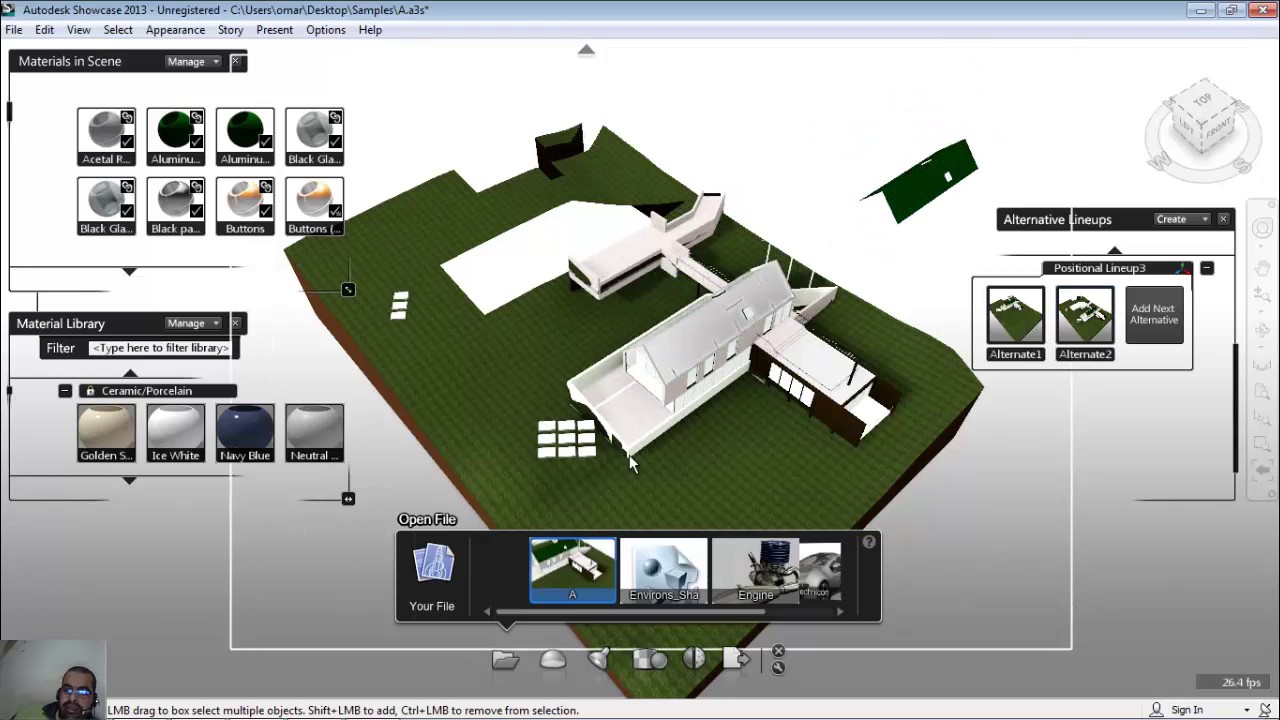
{"action": "left_click", "coordinate": [1155, 320]}
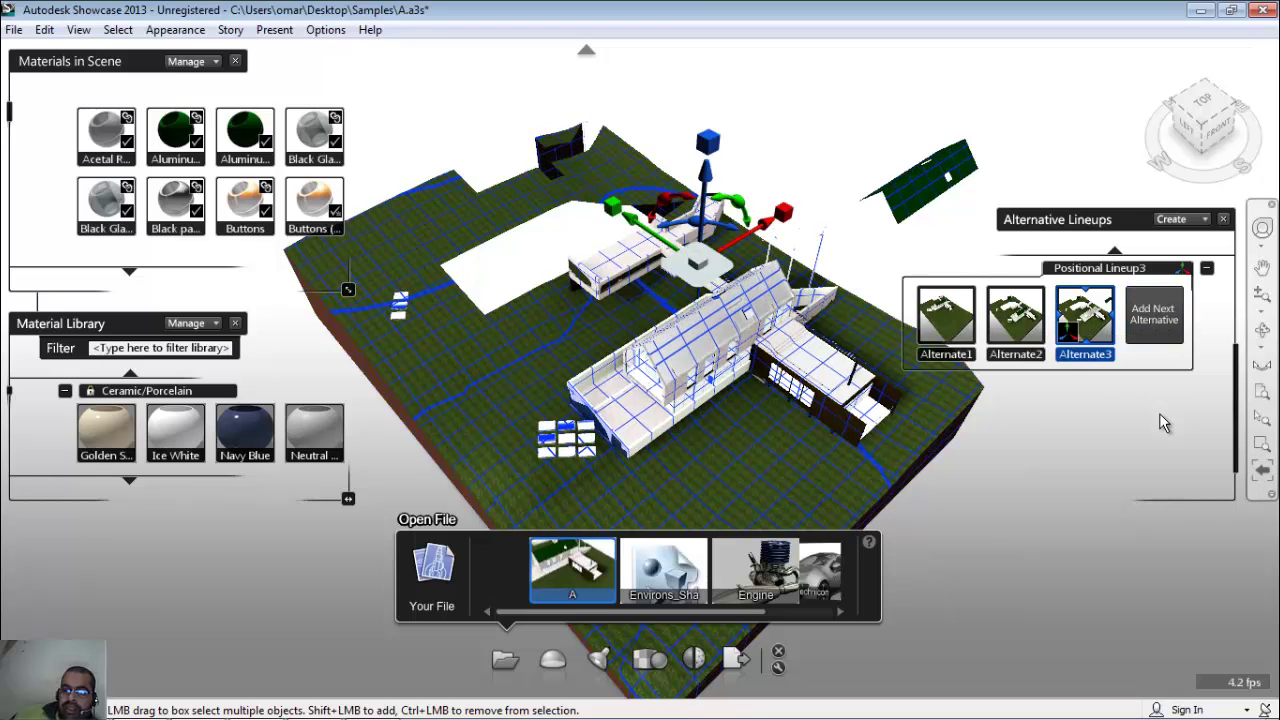
- Cycle through positional, visibility and material alternatives, ending on Alternate1 with grass terrain in each
{"action": "left_click", "coordinate": [1015, 315]}
{"action": "left_click", "coordinate": [946, 315]}
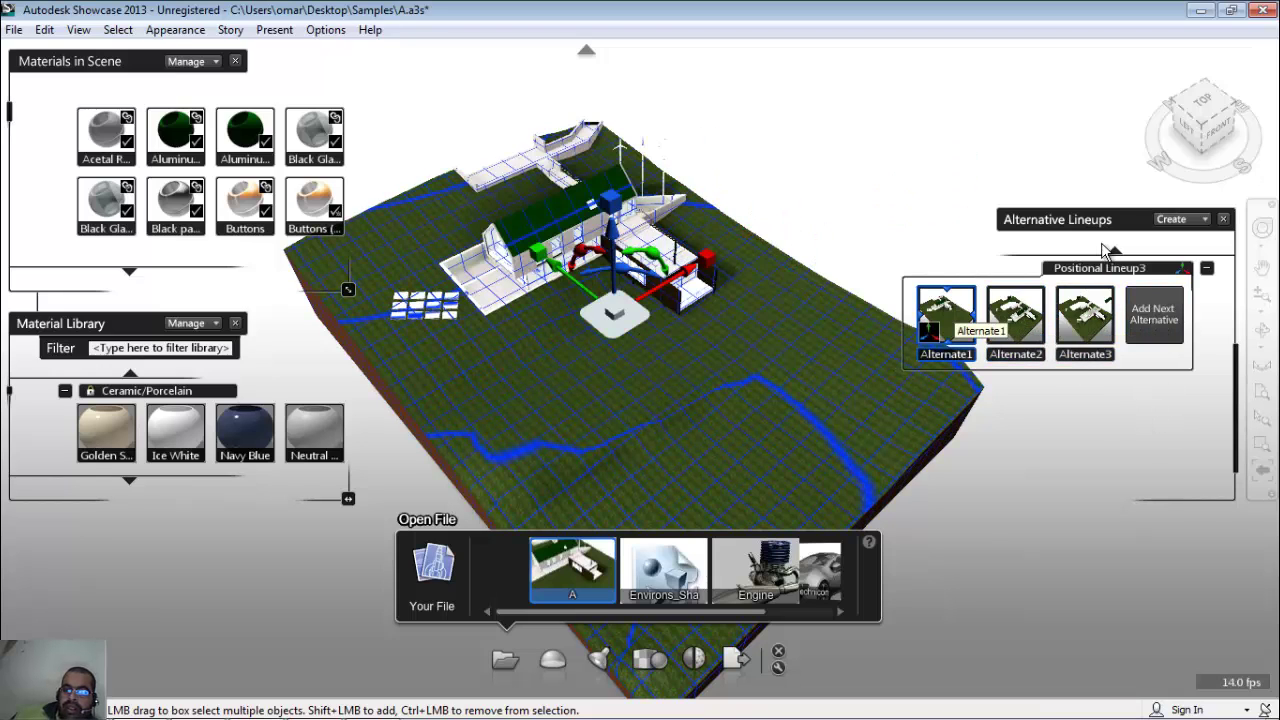
{"action": "scroll", "coordinate": [1100, 300], "scroll_direction": "up", "scroll_amount": 2}
{"action": "scroll", "coordinate": [1100, 300], "scroll_direction": "up", "scroll_amount": 2}
{"action": "left_click", "coordinate": [1088, 340]}
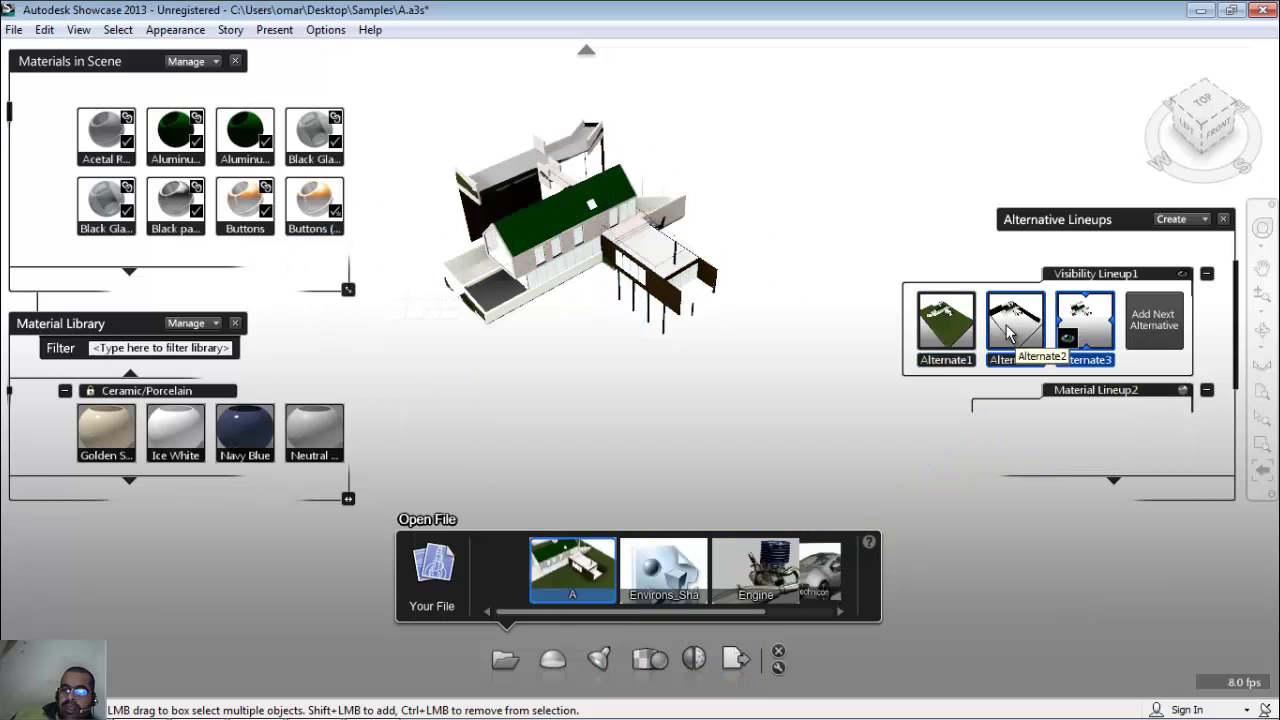
{"action": "left_click", "coordinate": [958, 320]}
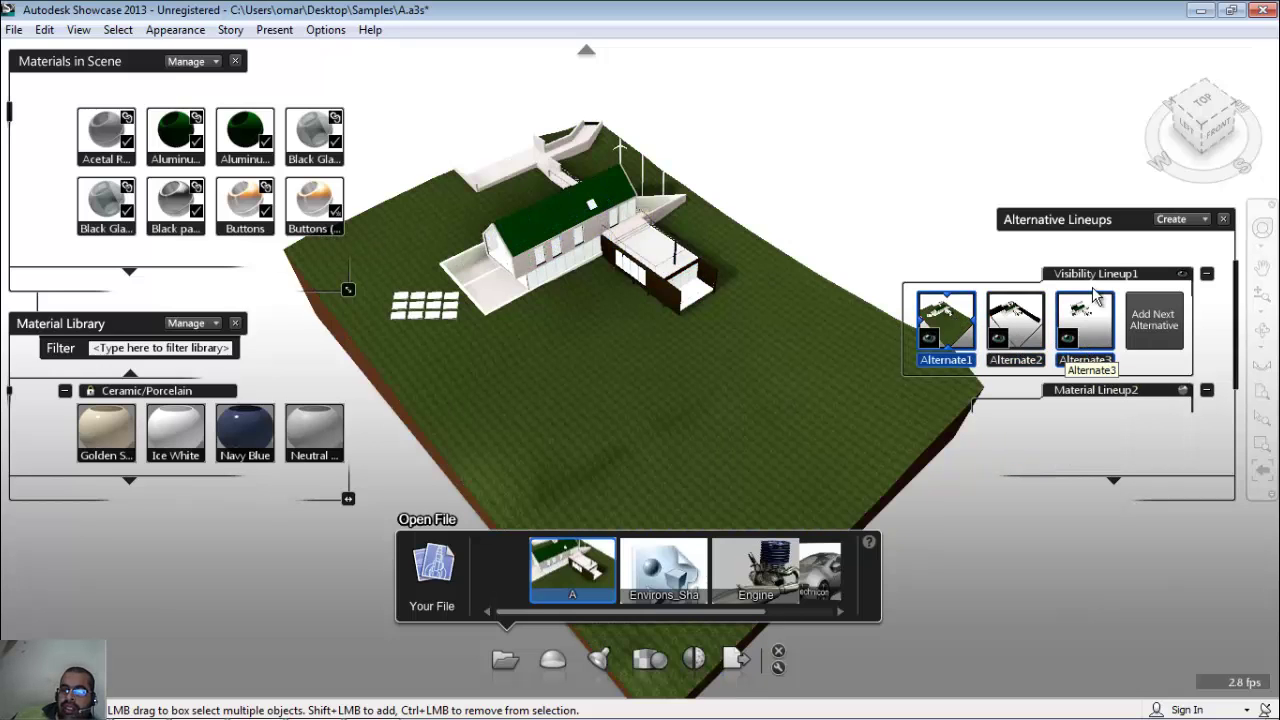
{"action": "scroll", "coordinate": [1117, 300], "scroll_direction": "down", "scroll_amount": 2}
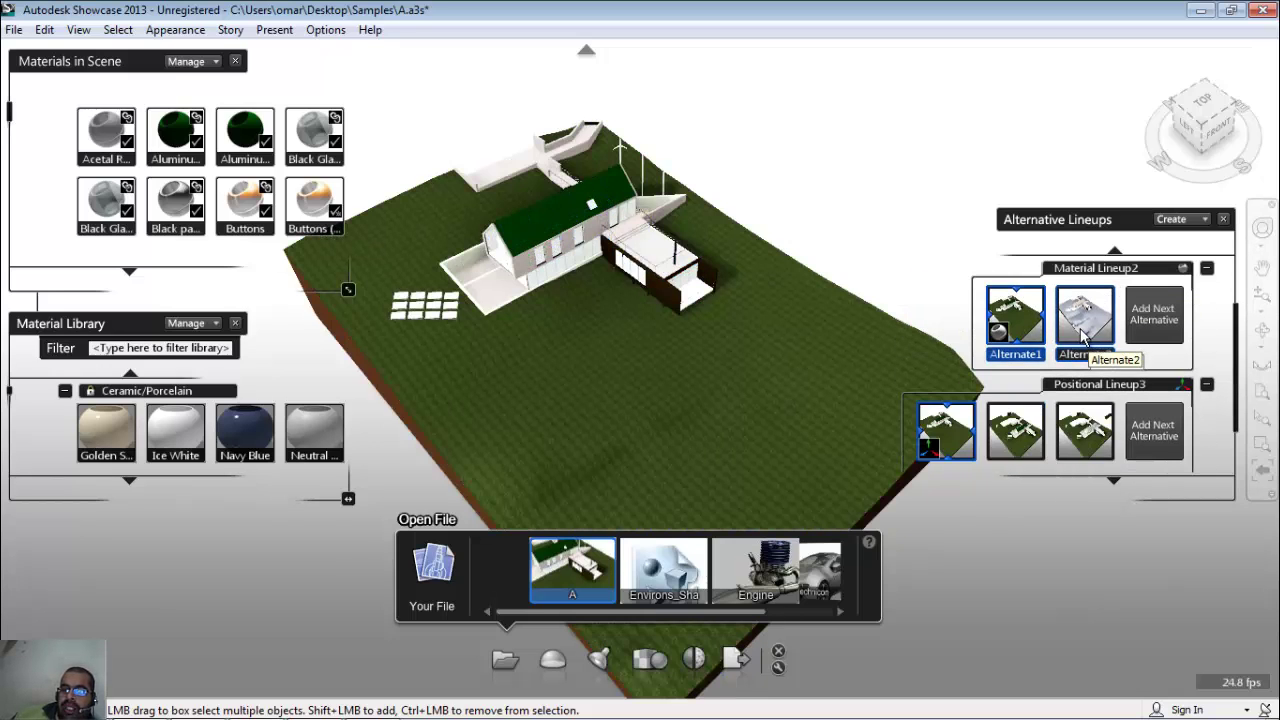
{"action": "left_click", "coordinate": [1083, 335]}
{"action": "left_click", "coordinate": [1020, 333]}
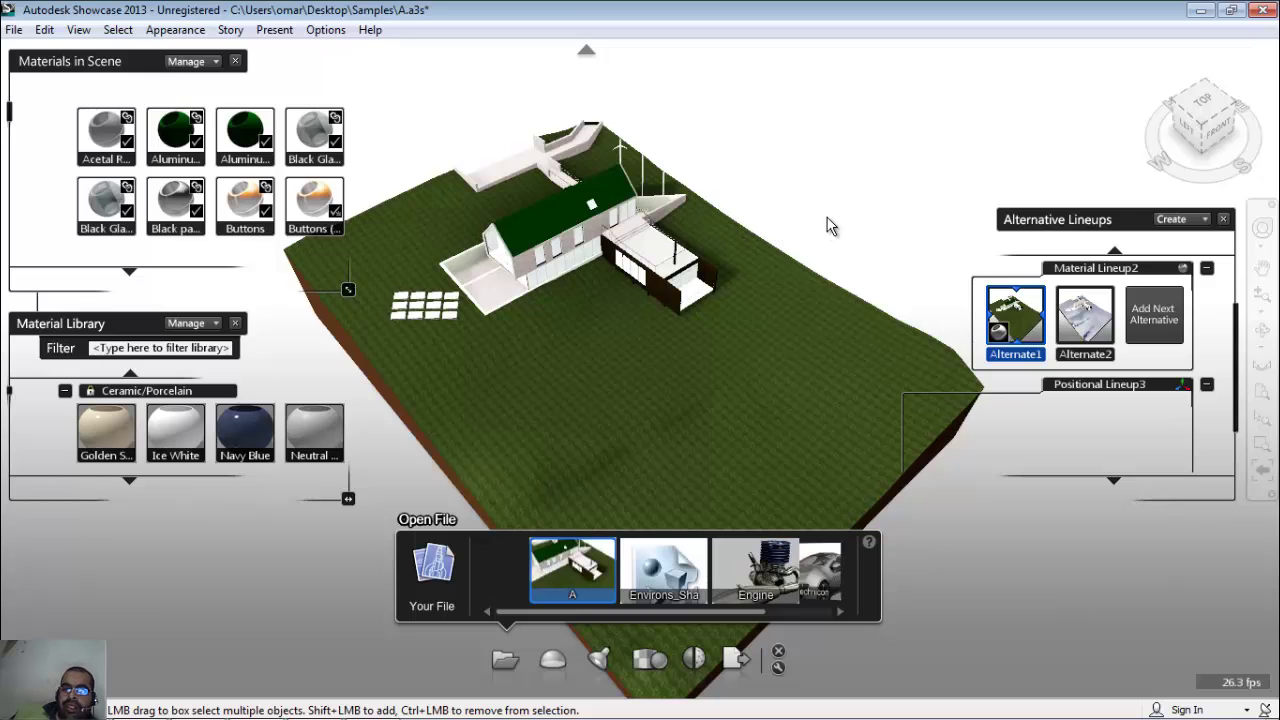
- Turn on the Present > Pointer spotlight and adjust it with the P key
{"action": "left_click", "coordinate": [275, 30]}
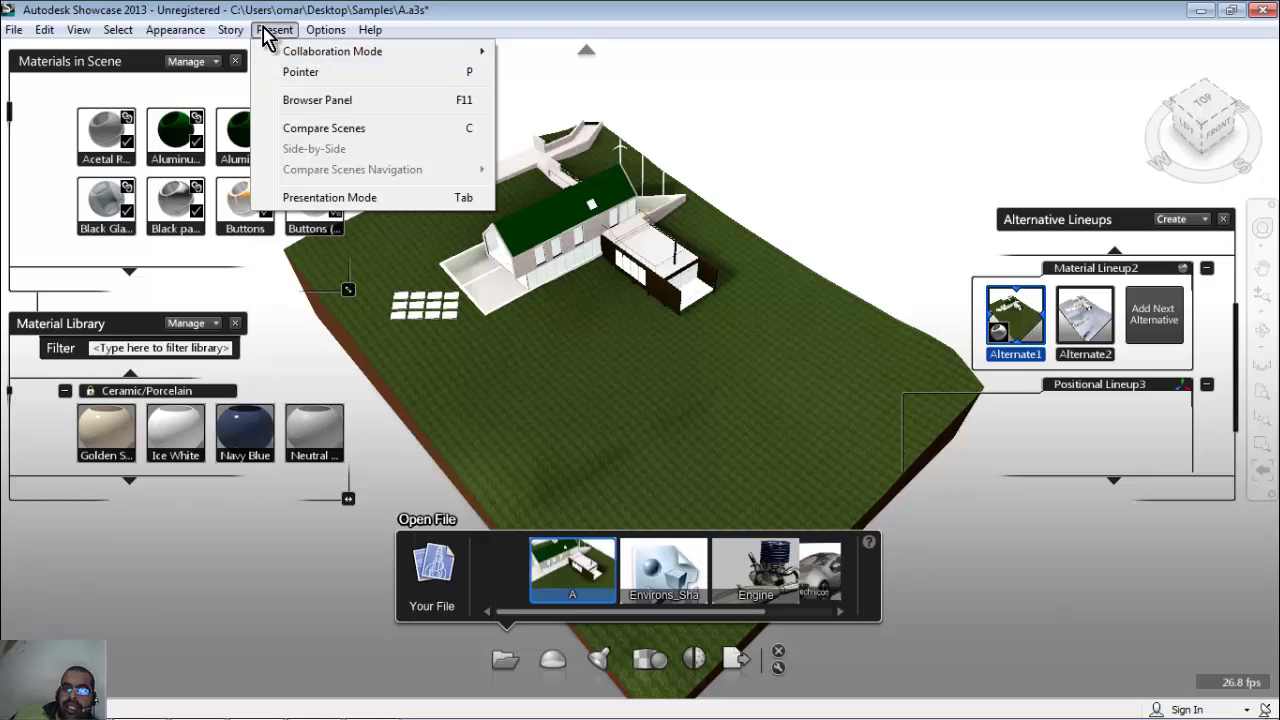
{"action": "left_click", "coordinate": [330, 74]}
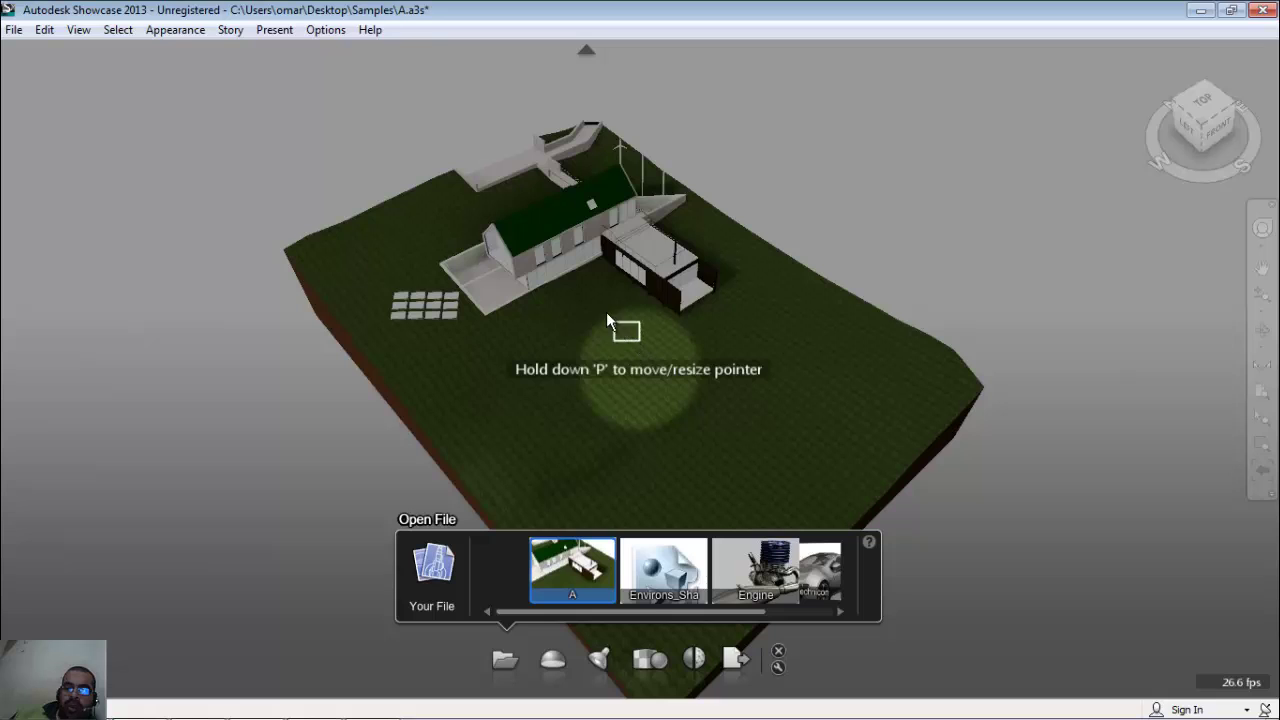
{"action": "key", "text": "p"}
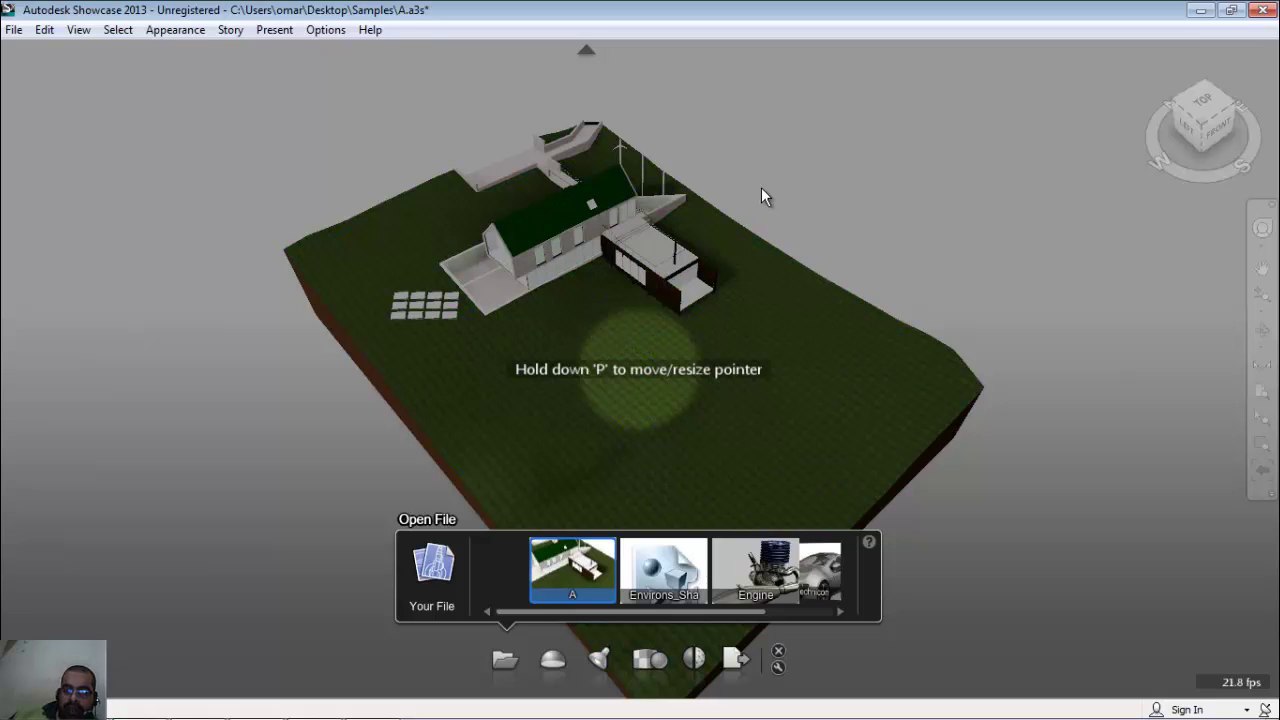